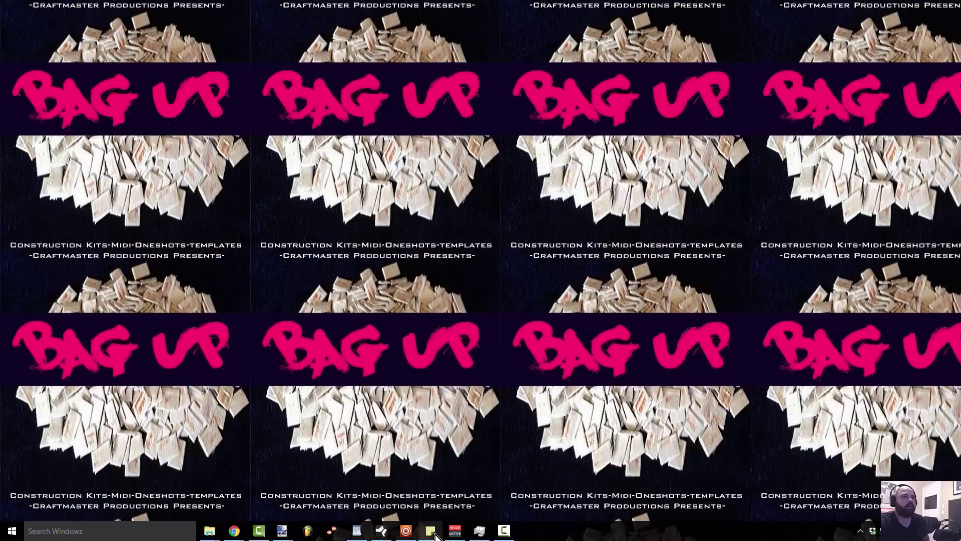
# Show the Brooklyn B project beside the arrangements document and extend both windows down to the taskbar.
pyautogui.moveTo(411, 538)
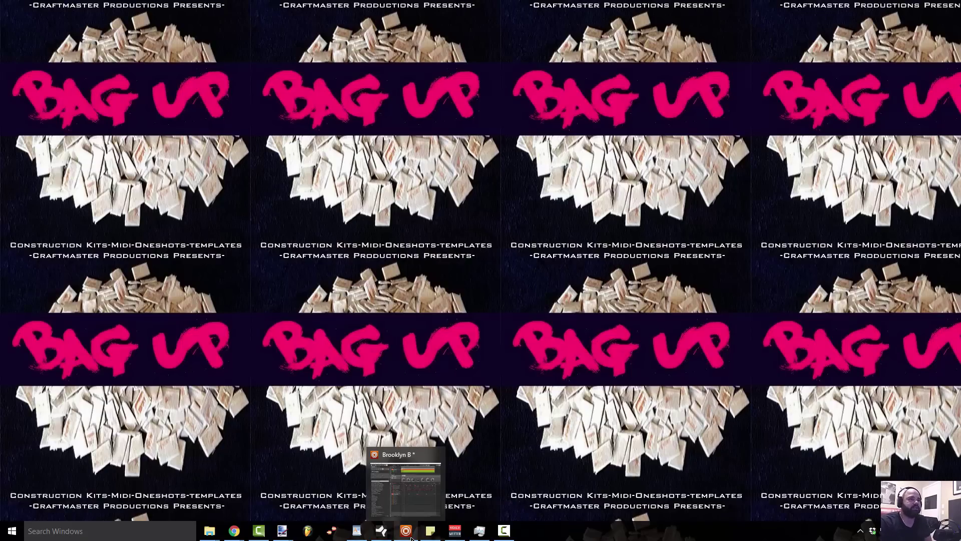
pyautogui.click(412, 532)
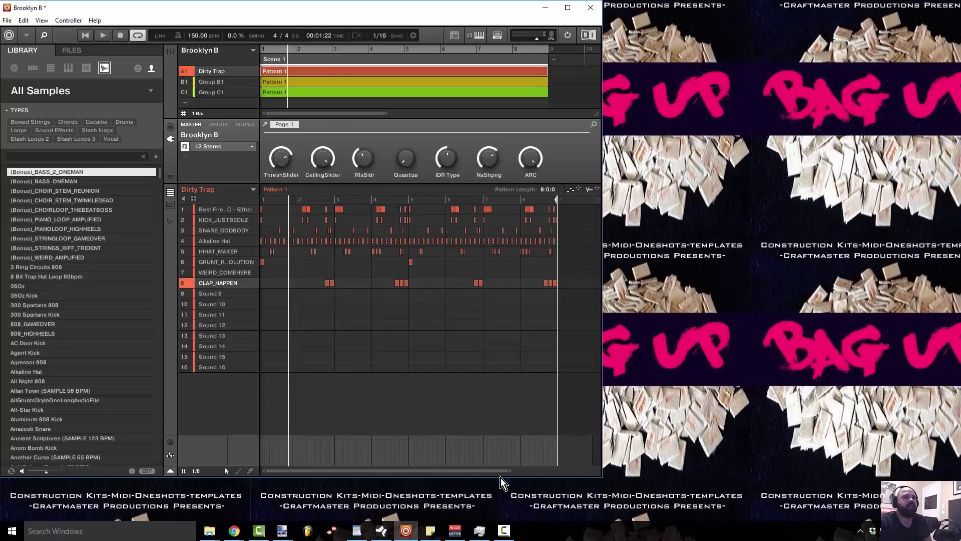
pyautogui.moveTo(499, 476); pyautogui.dragTo(495, 522)
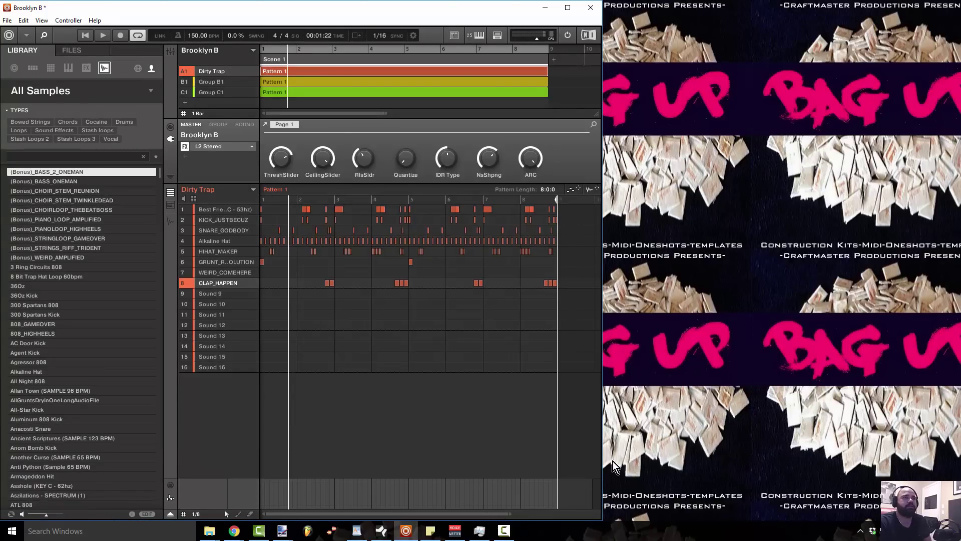
pyautogui.moveTo(289, 538)
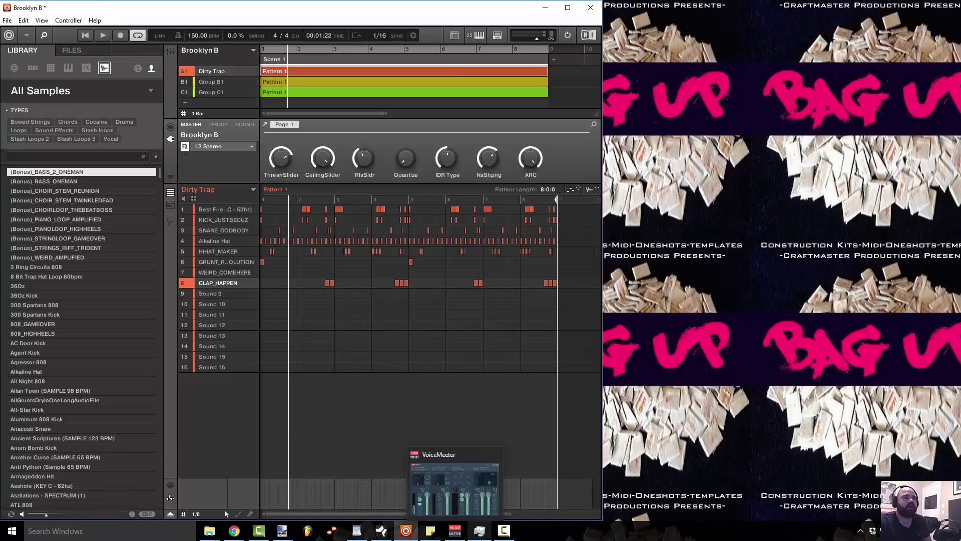
pyautogui.click(356, 531)
pyautogui.moveTo(709, 479); pyautogui.dragTo(706, 526)
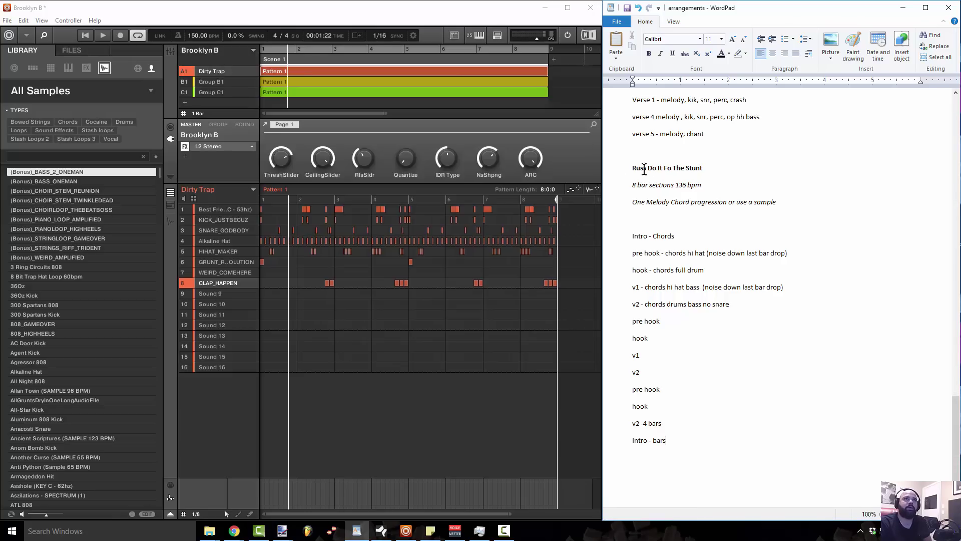
# Place the text cursor at the "Russ Do It Fo The Stunt" heading in the notes and play the beat to preview it.
pyautogui.click(633, 168)
pyautogui.moveTo(632, 167)
pyautogui.mouseDown()
pyautogui.moveTo(686, 170)
pyautogui.moveTo(632, 168)
pyautogui.mouseUp()
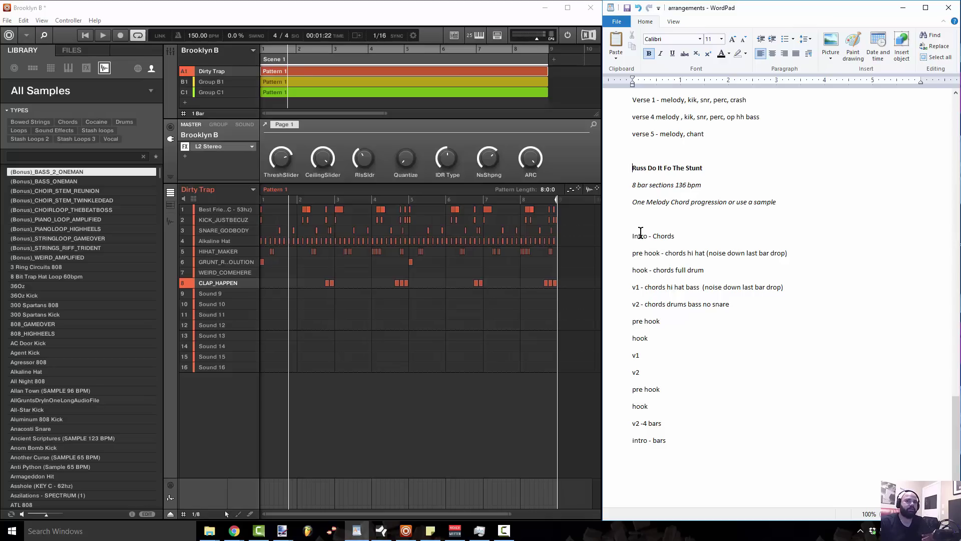
pyautogui.press('space')
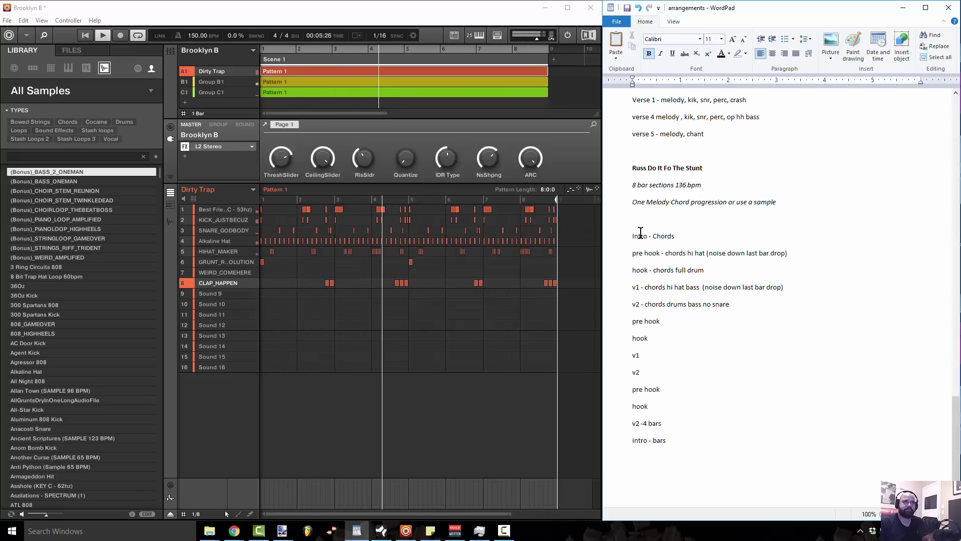
pyautogui.press('space')
pyautogui.press('space')
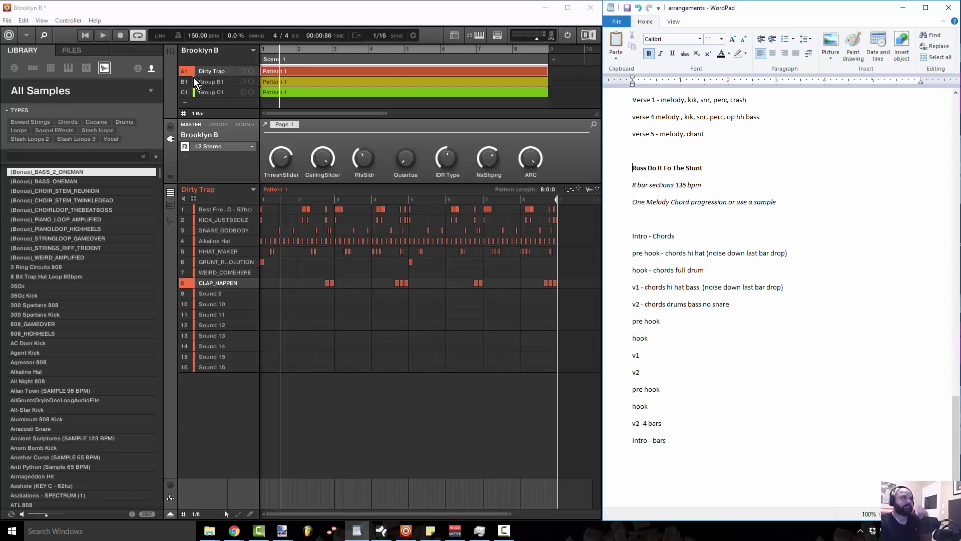
# Change the Dirty Trap group's color to red.
pyautogui.rightClick(222, 75)
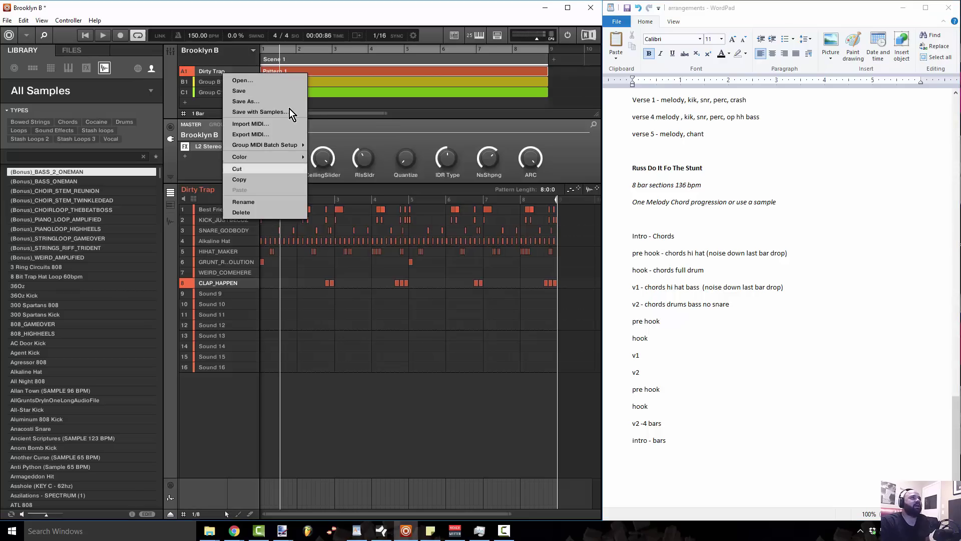
pyautogui.moveTo(281, 153)
pyautogui.click(322, 164)
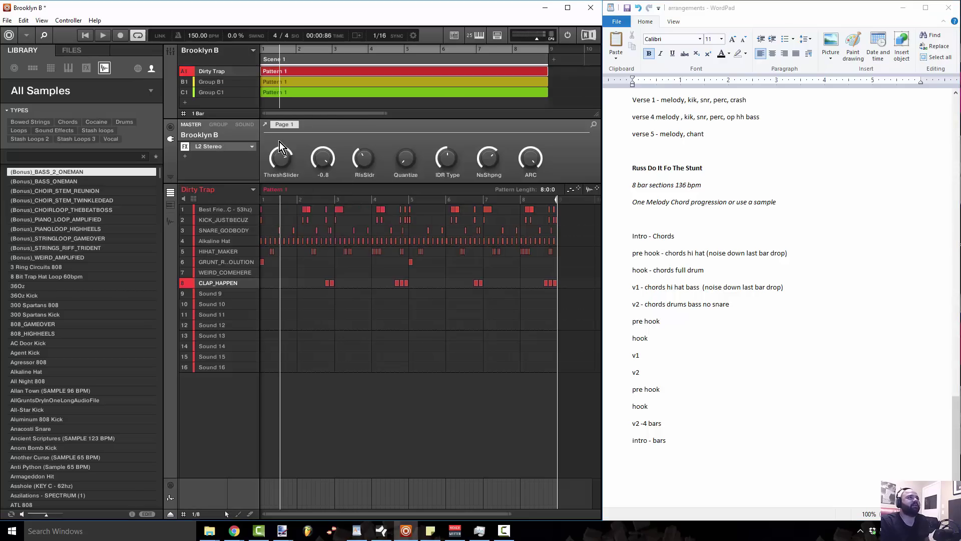
# Color Group B1 and Group C1 turquoise, and reselect the Dirty Trap group.
pyautogui.rightClick(221, 85)
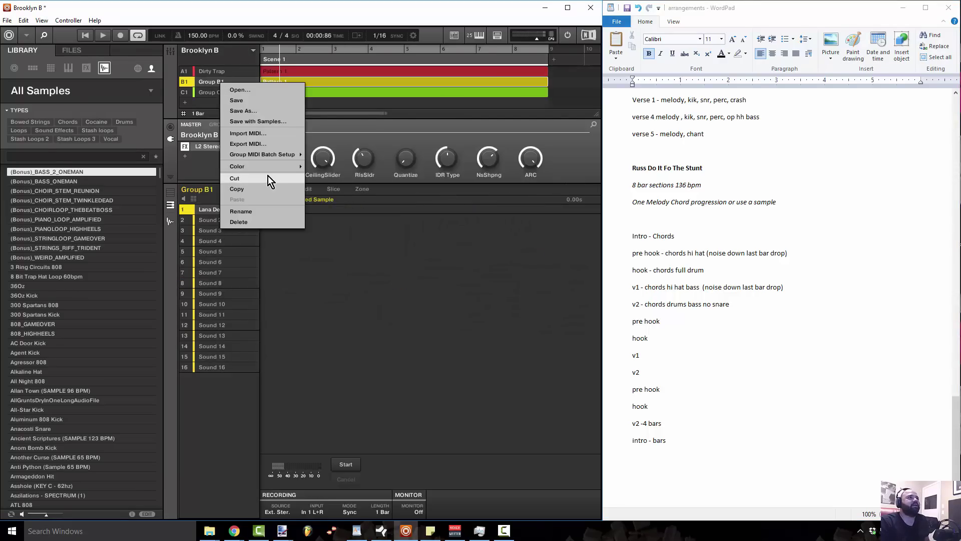
pyautogui.moveTo(280, 168)
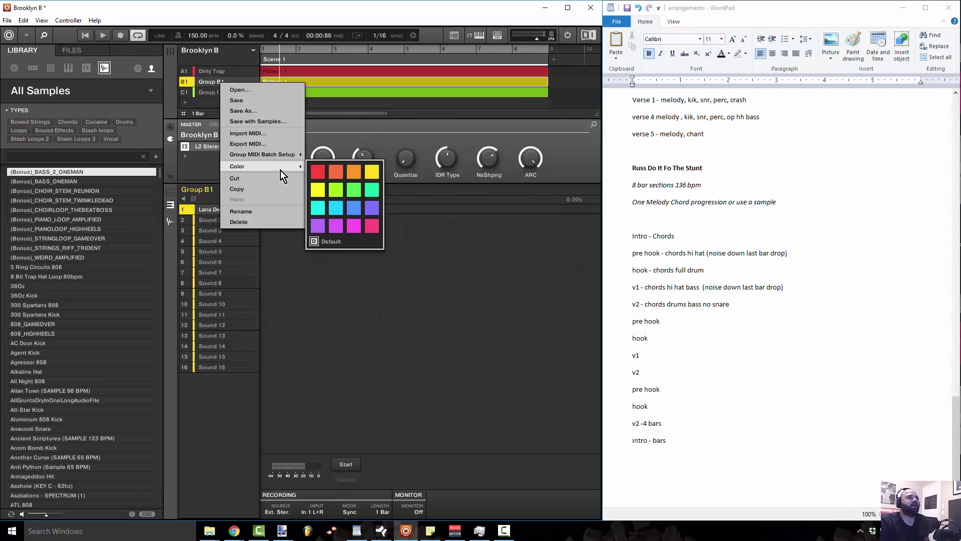
pyautogui.click(319, 209)
pyautogui.click(229, 95)
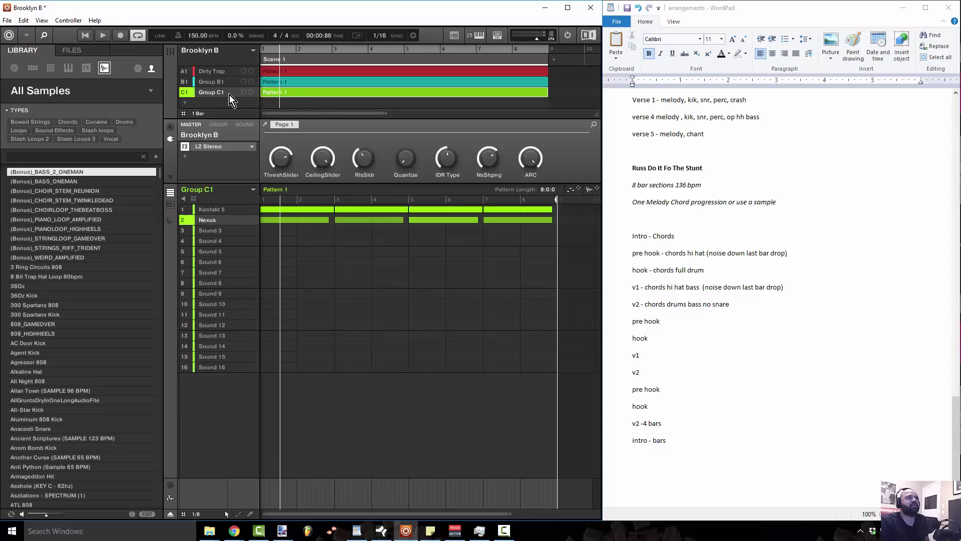
pyautogui.rightClick(230, 95)
pyautogui.moveTo(307, 180)
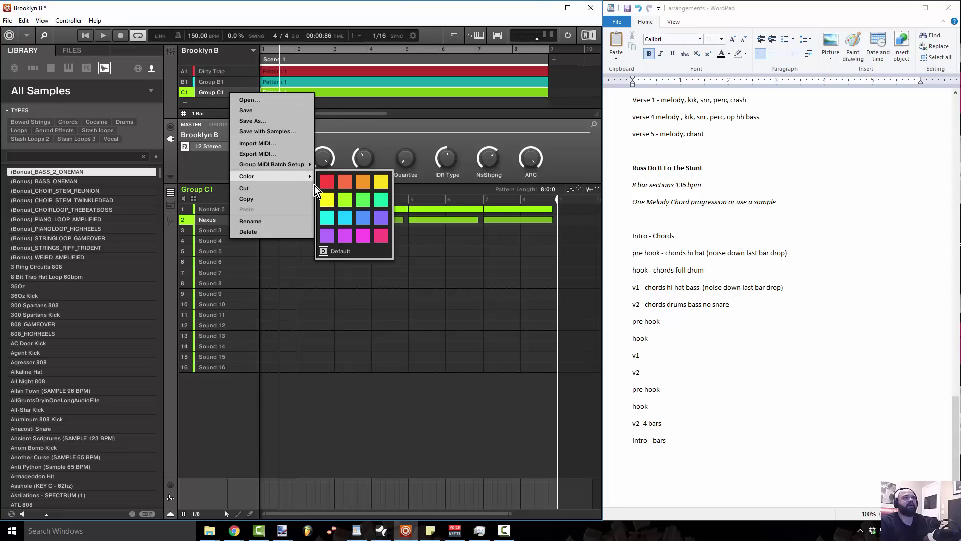
pyautogui.click(328, 221)
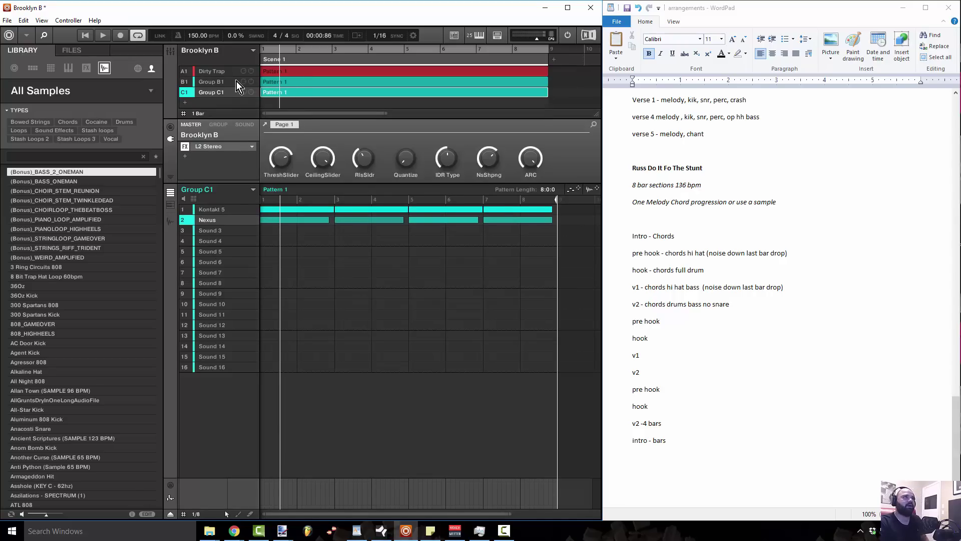
pyautogui.click(214, 71)
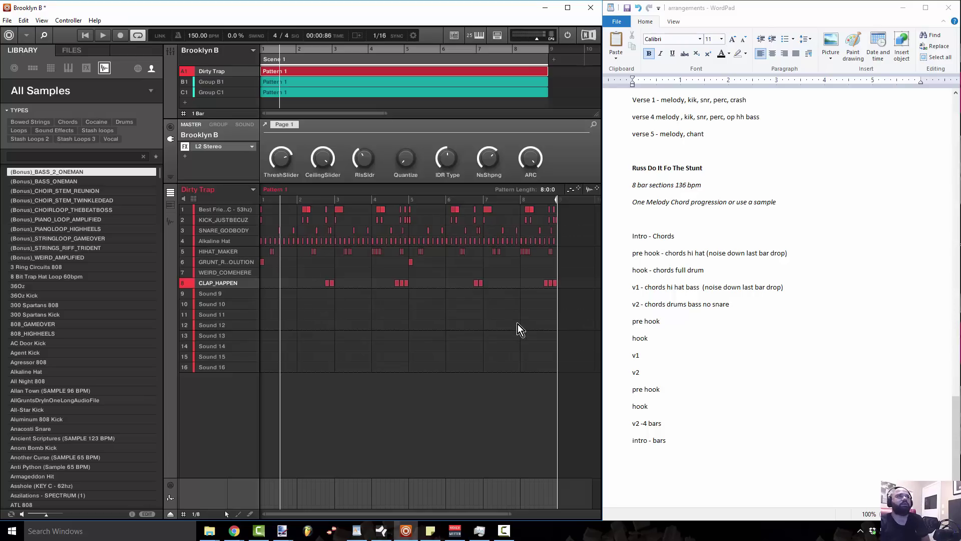
# Try to rename the Dirty Trap group's Pattern 1 as "full drums".
pyautogui.click(255, 191)
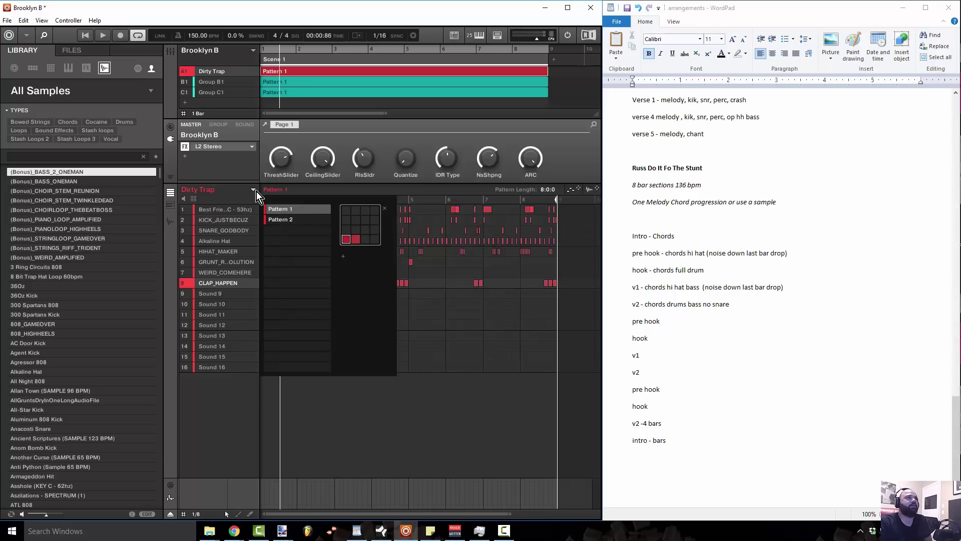
pyautogui.click(318, 210)
pyautogui.write('full drums')
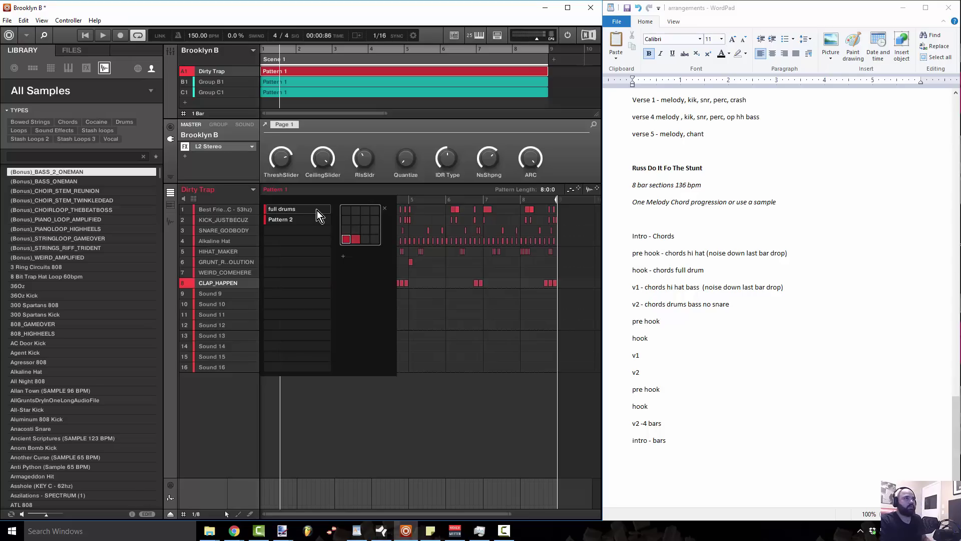
pyautogui.click(479, 332)
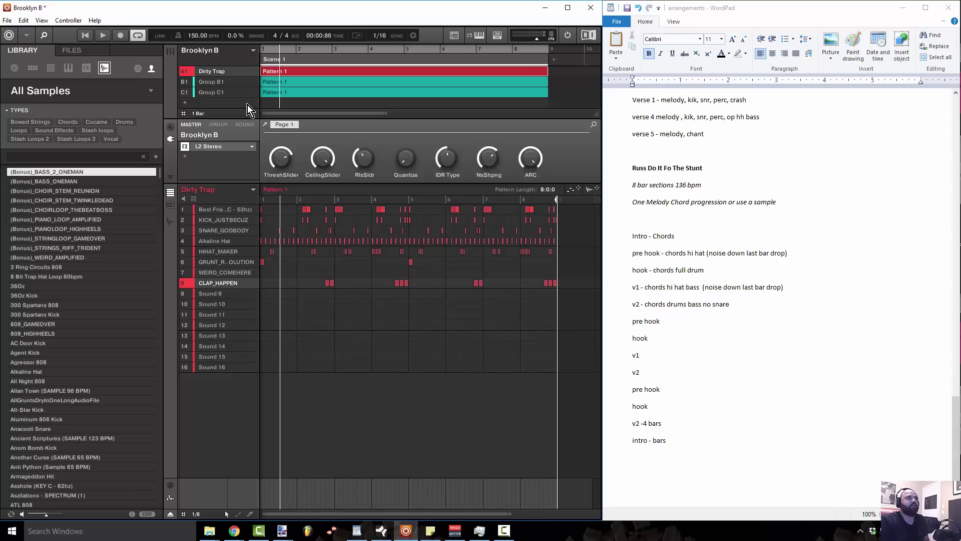
# Rename the Dirty Trap group's Pattern 1 as "full drums" and commit the name.
pyautogui.click(255, 191)
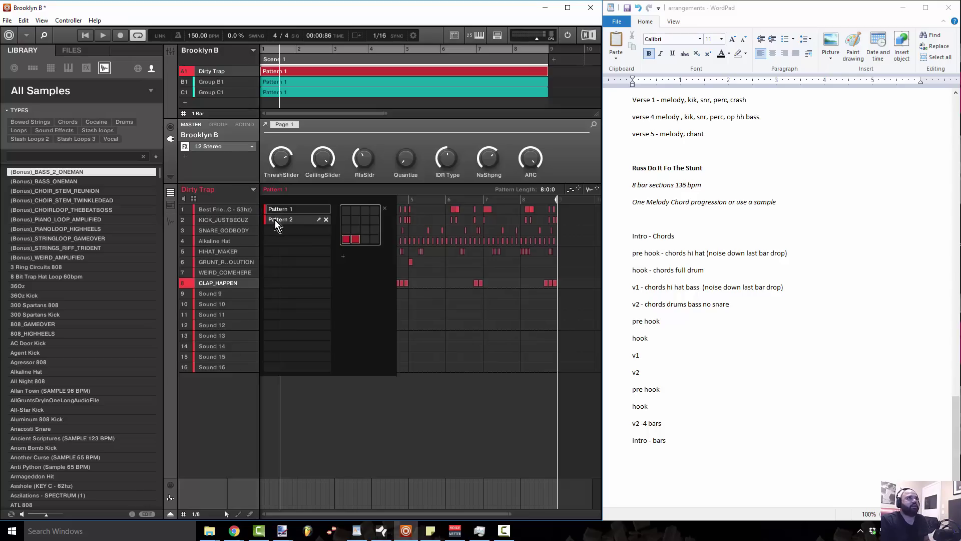
pyautogui.doubleClick(313, 212)
pyautogui.write('full dr')
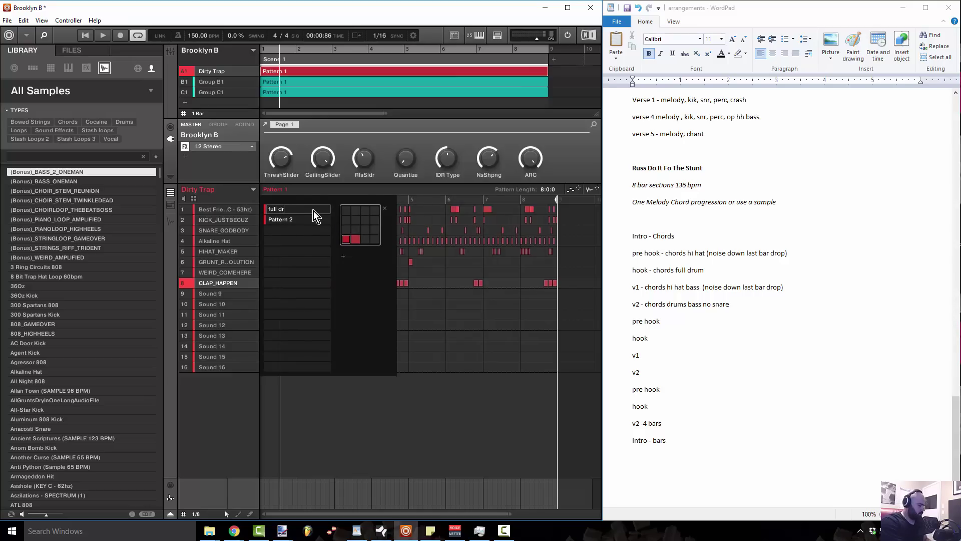
pyautogui.press('Return')
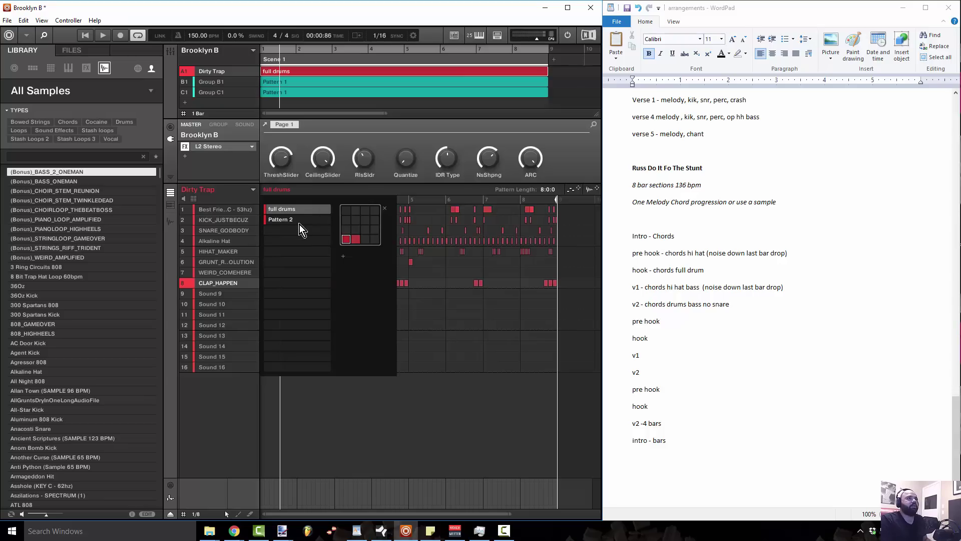
# Switch the Dirty Trap group to Pattern 2 and rename that pattern "prehook".
pyautogui.click(300, 222)
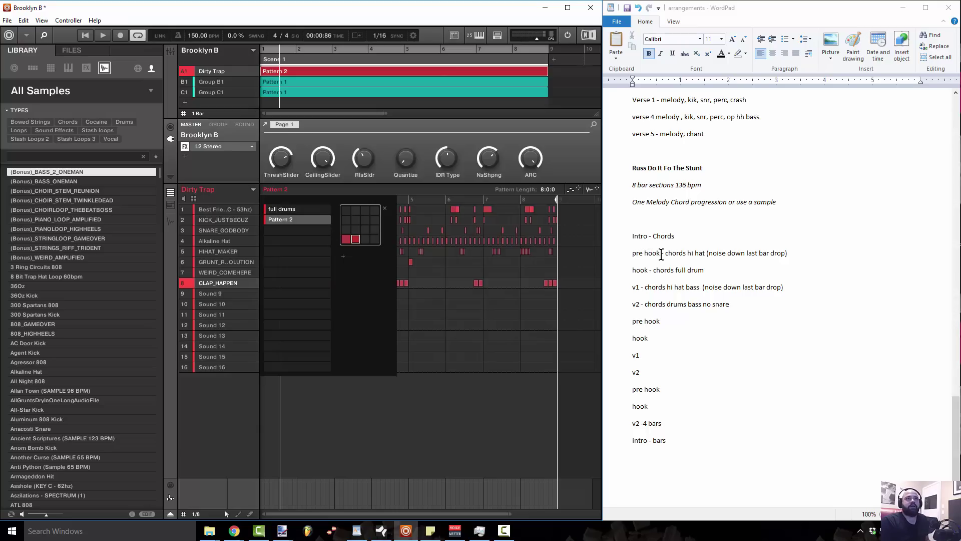
pyautogui.click(319, 221)
pyautogui.write('preho')
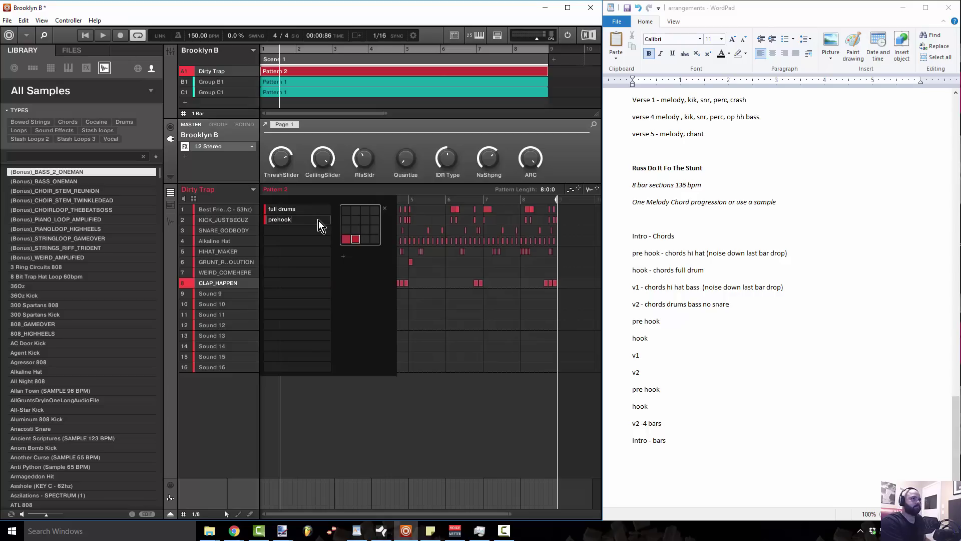
pyautogui.write('ok')
pyautogui.press('Return')
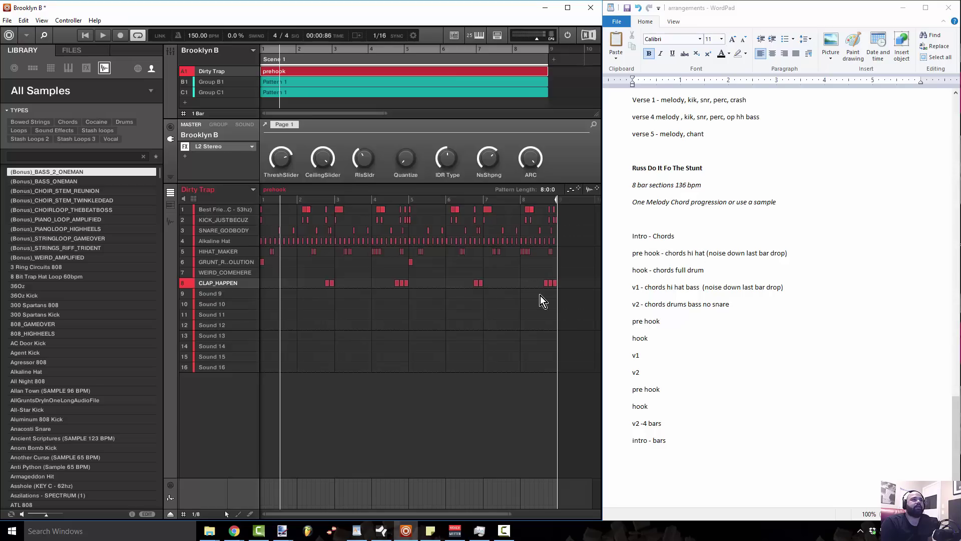
# Delete the clap, grunt, snare, kick and Best Friend bass notes from the prehook pattern, keeping only the two hi-hat sounds.
pyautogui.moveTo(555, 300); pyautogui.dragTo(258, 264)
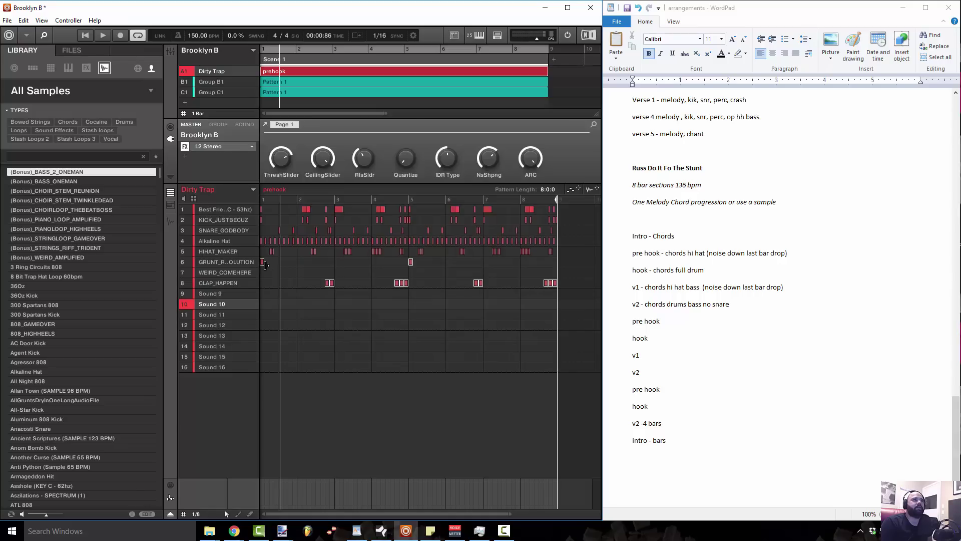
pyautogui.press('Delete')
pyautogui.moveTo(529, 230); pyautogui.dragTo(245, 194)
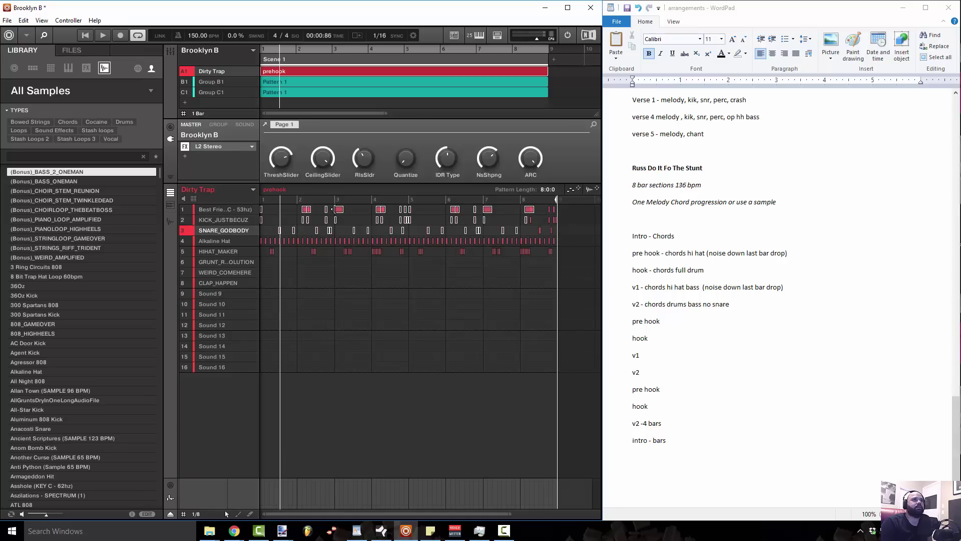
pyautogui.press('Delete')
pyautogui.moveTo(350, 209); pyautogui.dragTo(547, 233)
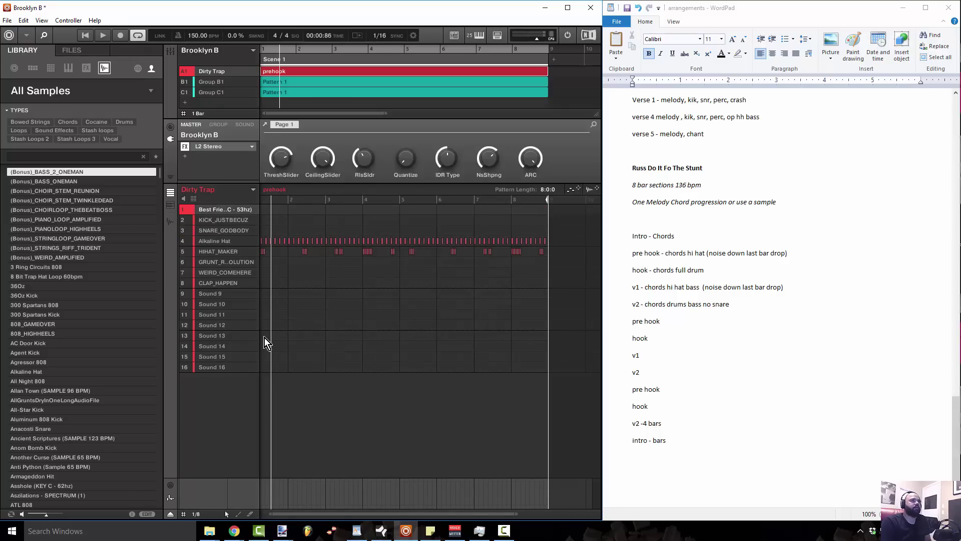
# Play the prehook pattern and delete all Alkaline Hat and HIHAT_MAKER notes in bar 8 for a drop.
pyautogui.press('space')
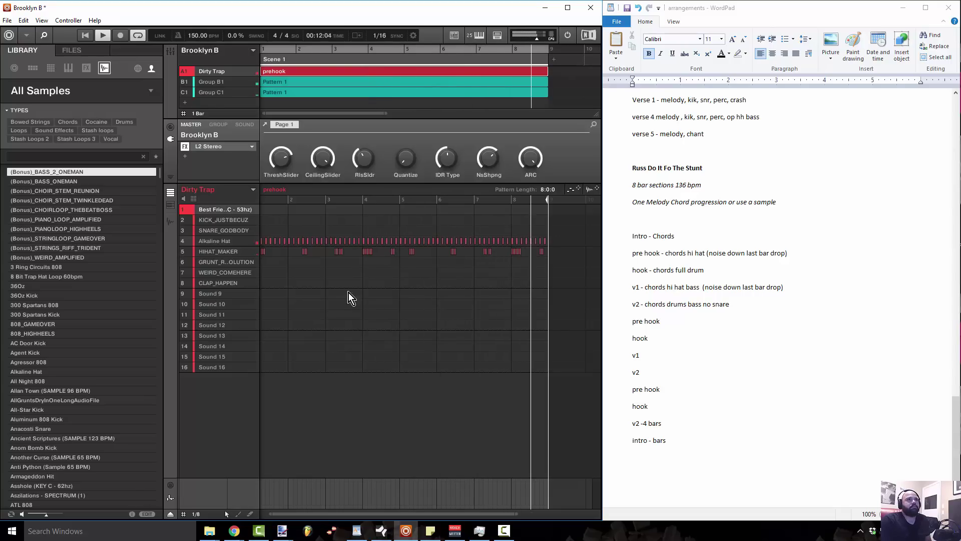
pyautogui.click(513, 223)
pyautogui.moveTo(523, 245)
pyautogui.mouseDown()
pyautogui.moveTo(548, 260)
pyautogui.moveTo(513, 256)
pyautogui.mouseUp()
pyautogui.press('Delete')
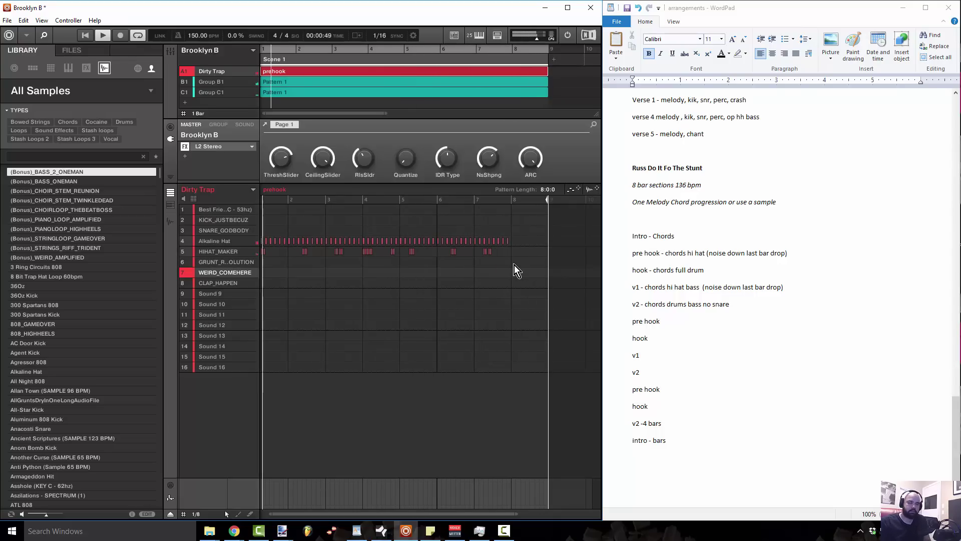
pyautogui.press('space')
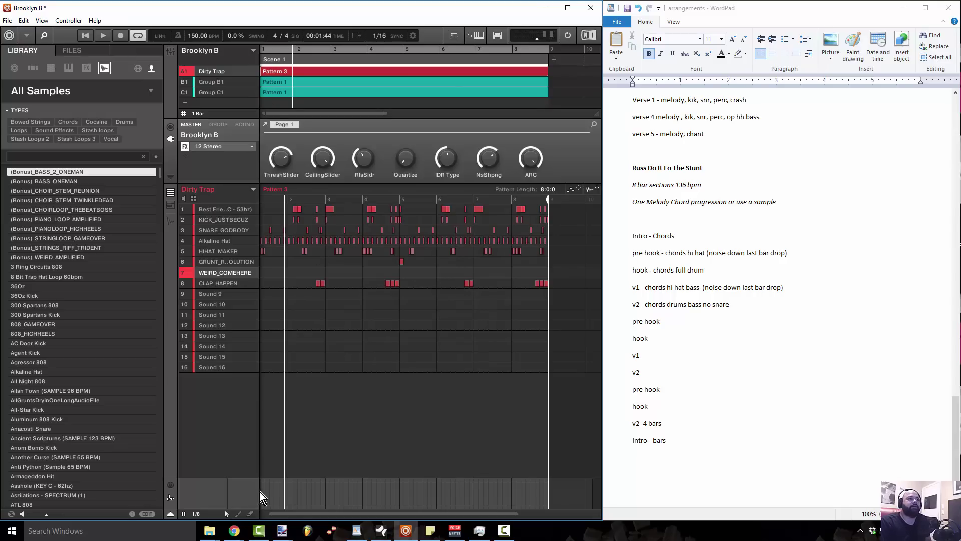
# Remove the clap, grunt, kick and snare notes from Pattern 3, keeping the bass and hi-hat notes.
pyautogui.moveTo(291, 514); pyautogui.dragTo(285, 515)
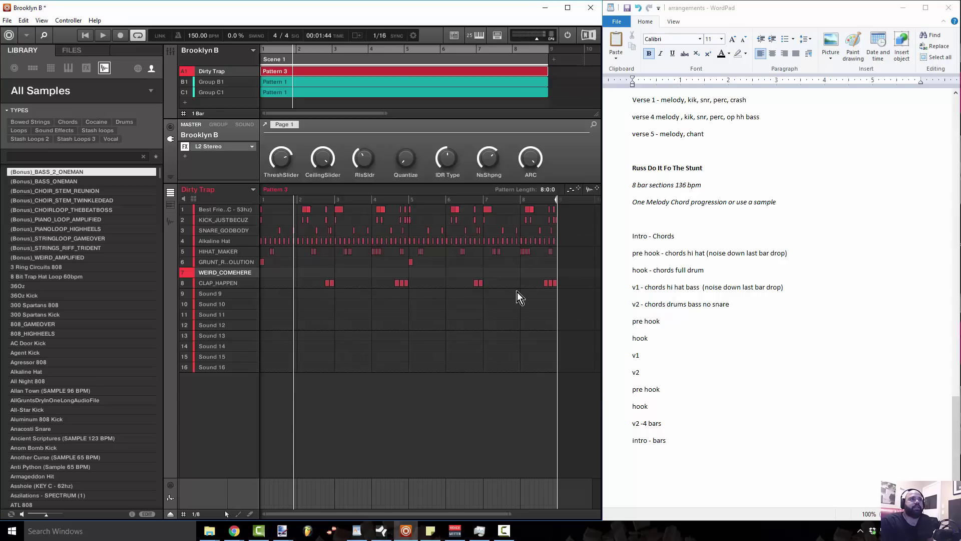
pyautogui.moveTo(557, 299); pyautogui.dragTo(260, 268)
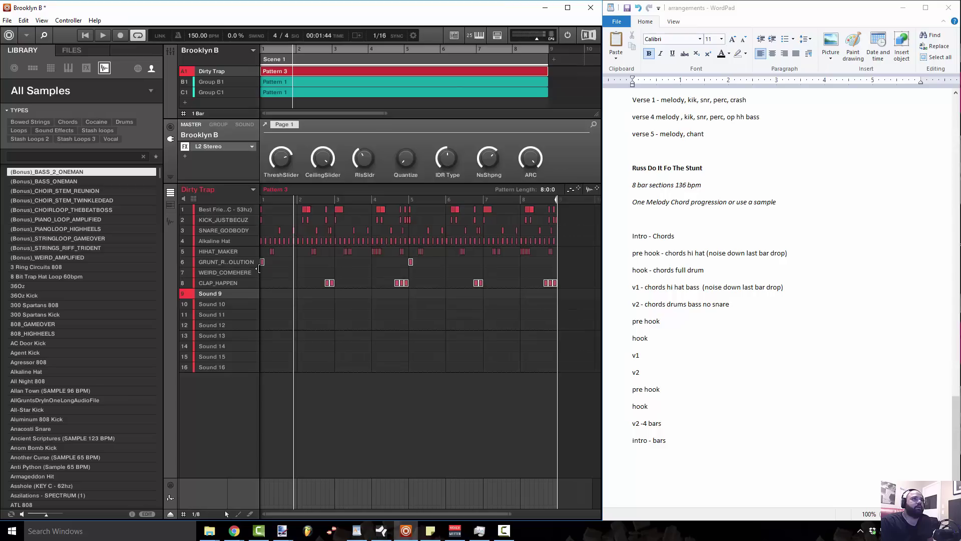
pyautogui.press('Delete')
pyautogui.moveTo(276, 224); pyautogui.dragTo(257, 222)
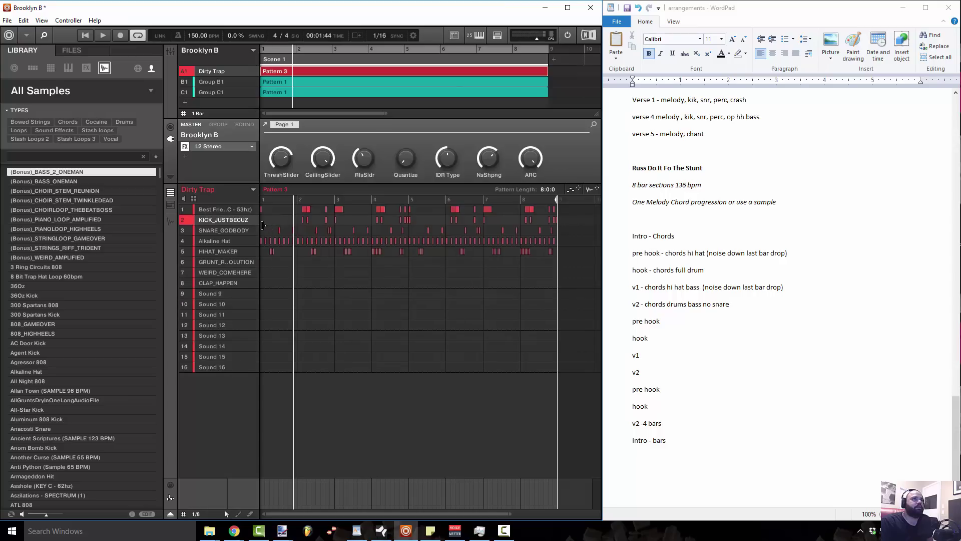
pyautogui.rightClick(264, 222)
pyautogui.click(272, 230)
pyautogui.moveTo(273, 229); pyautogui.dragTo(326, 229)
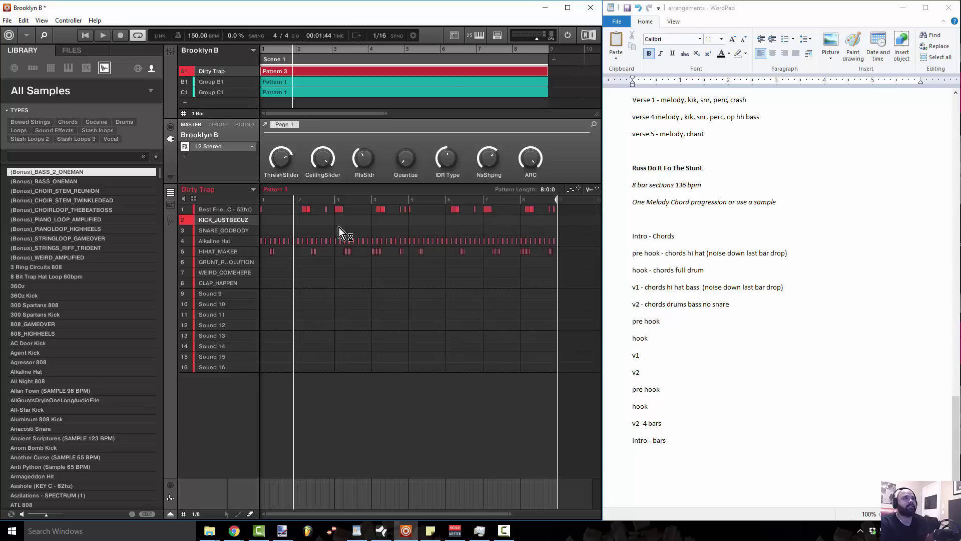
# Play back Pattern 3 of the Dirty Trap group and rename it "v1".
pyautogui.moveTo(259, 222)
pyautogui.press('space')
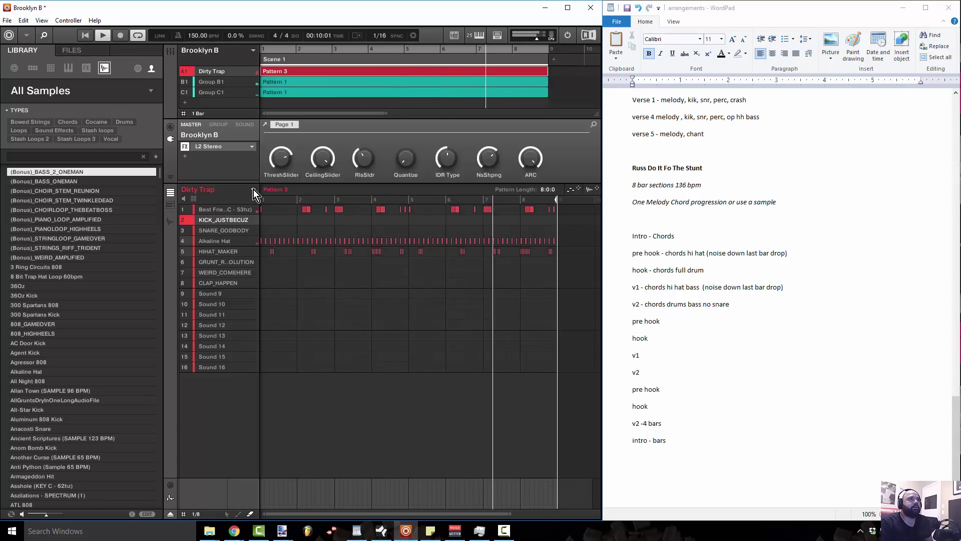
pyautogui.click(254, 190)
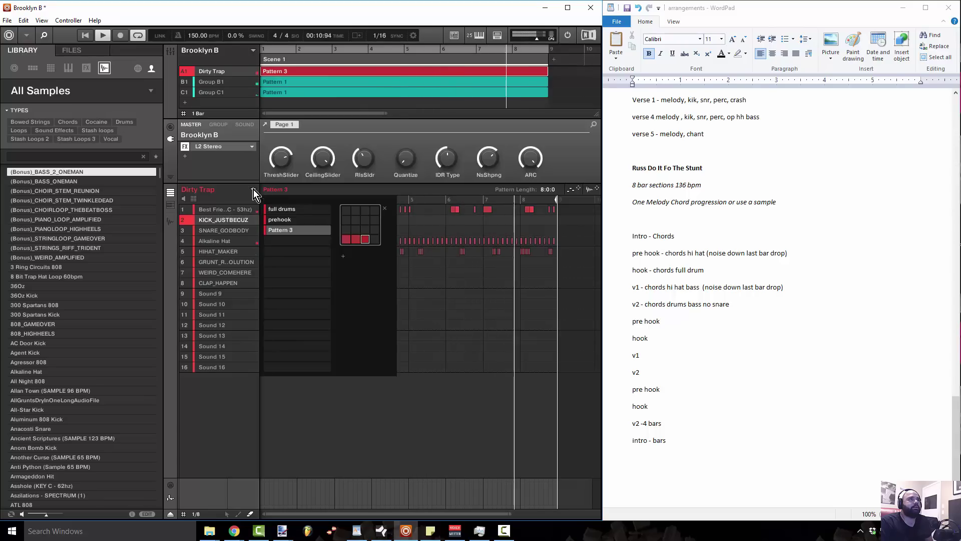
pyautogui.click(317, 230)
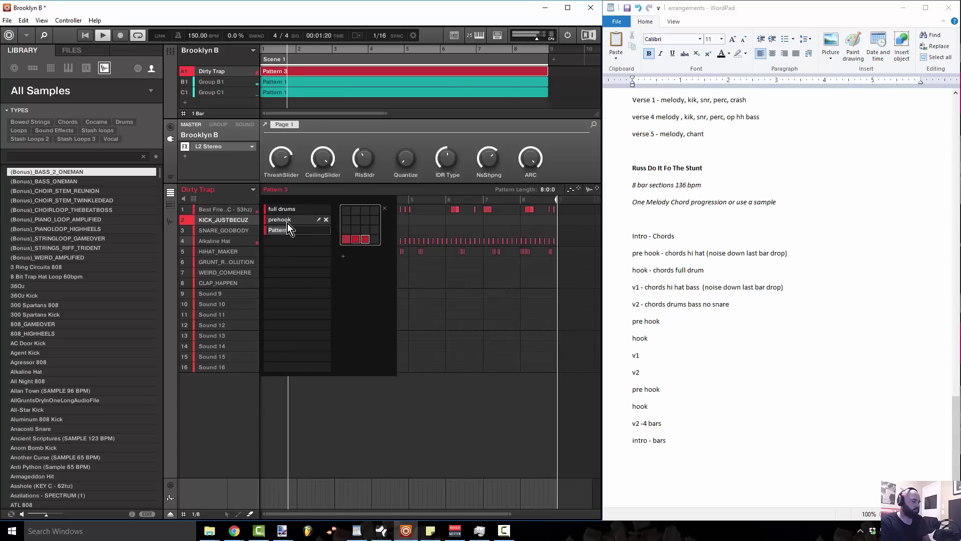
pyautogui.write('v1')
pyautogui.press('Return')
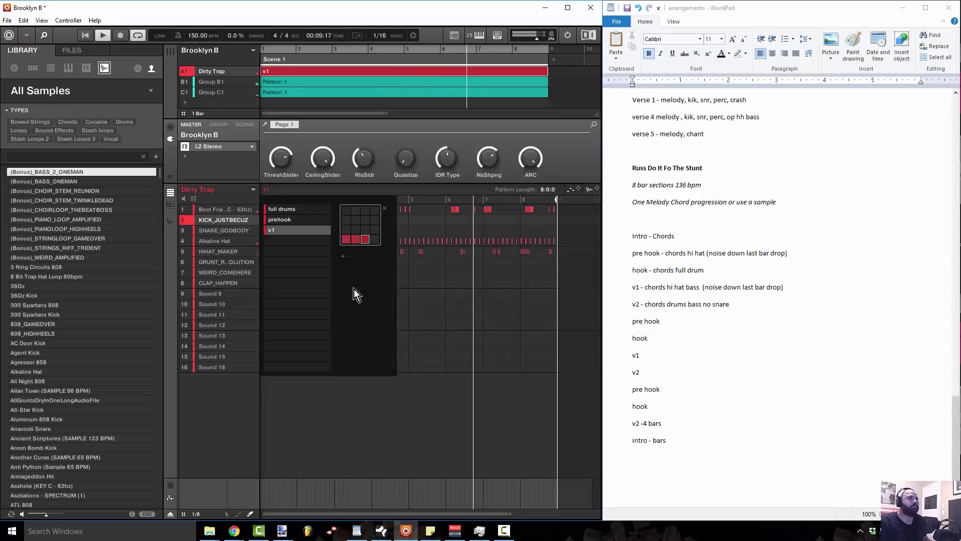
pyautogui.click(237, 199)
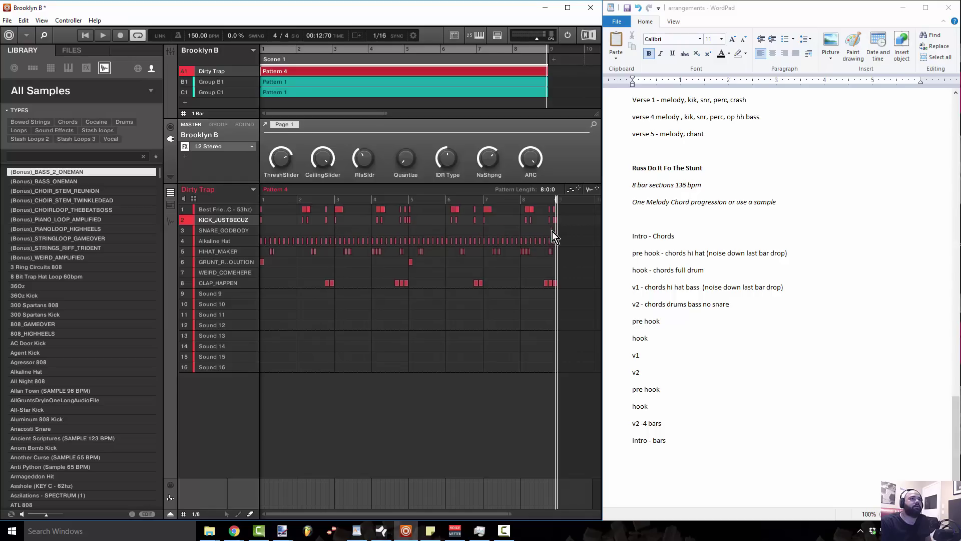
# Stop playback and rename the Dirty Trap group's Pattern 4 as "v2".
pyautogui.press('space')
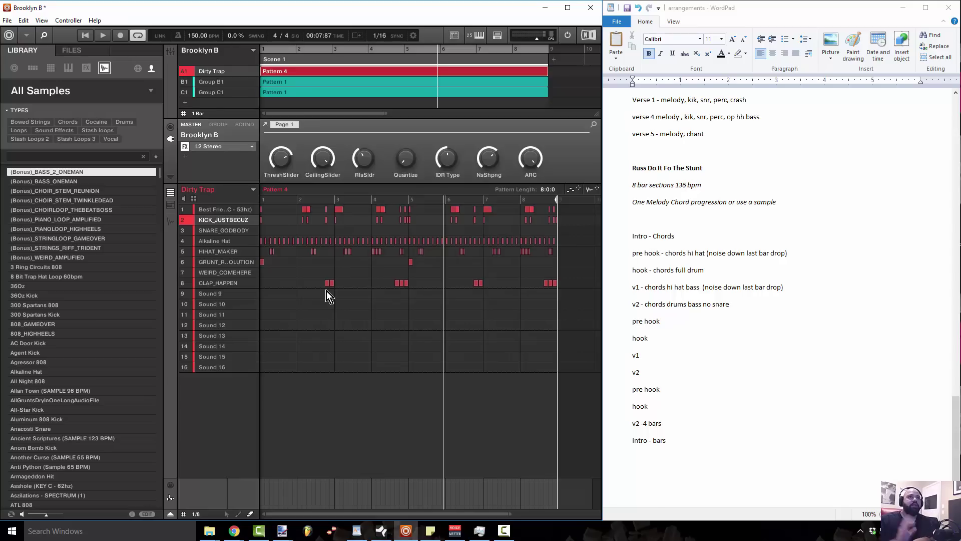
pyautogui.click(252, 190)
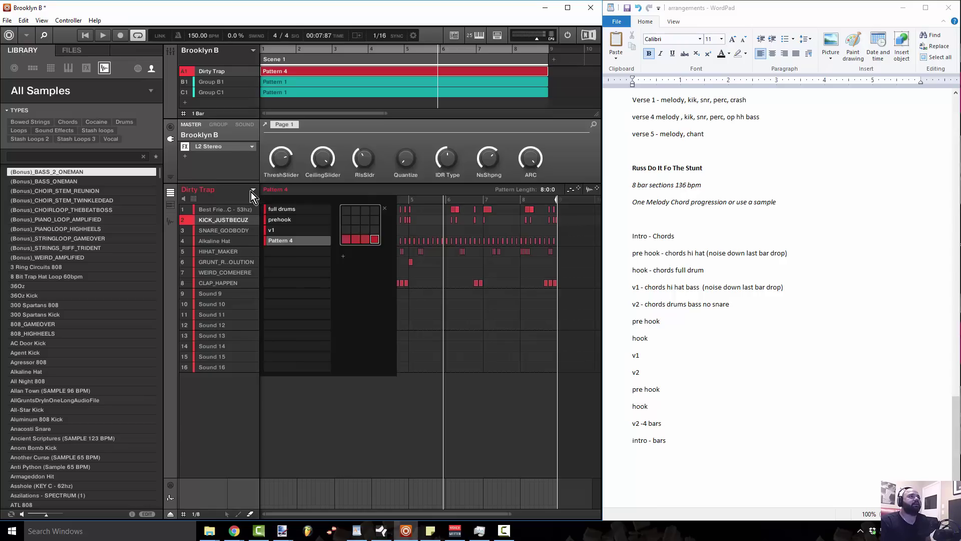
pyautogui.click(318, 241)
pyautogui.write('v2')
pyautogui.press('Return')
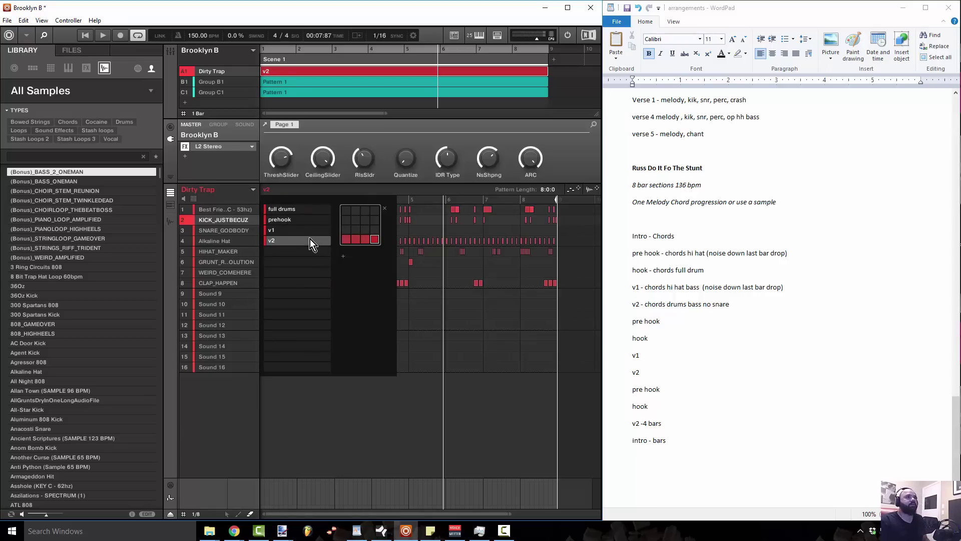
pyautogui.click(232, 196)
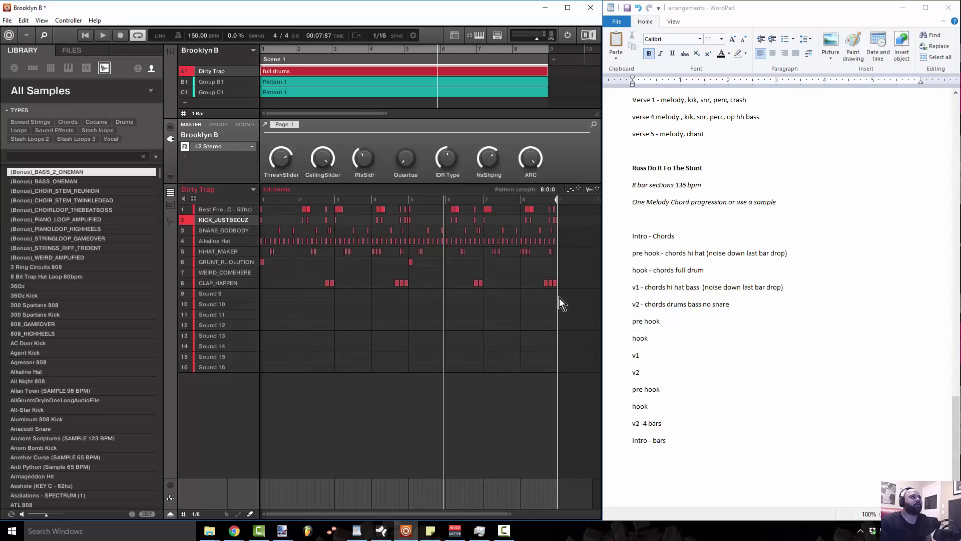
# Rename the Dirty Trap group's "full drums" pattern as "hook".
pyautogui.click(251, 189)
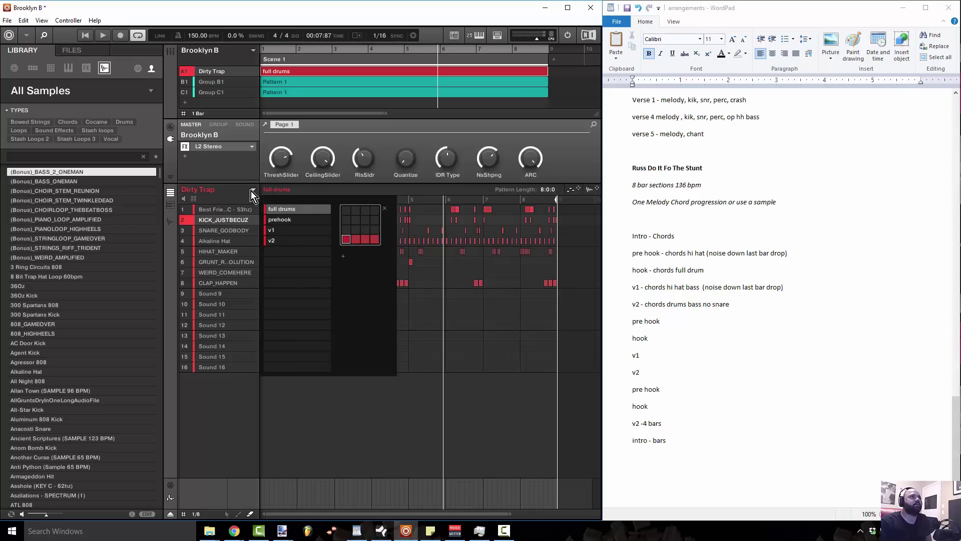
pyautogui.click(319, 209)
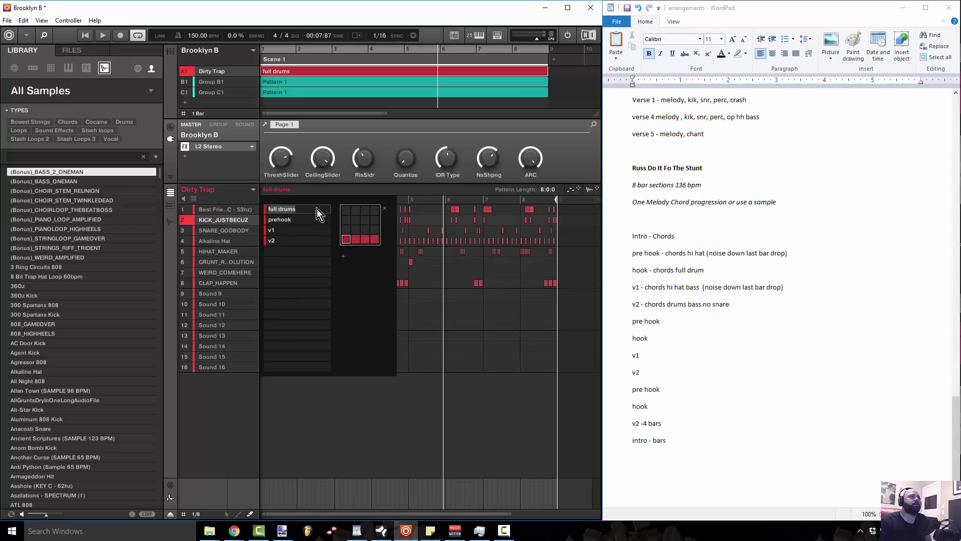
pyautogui.write('hook')
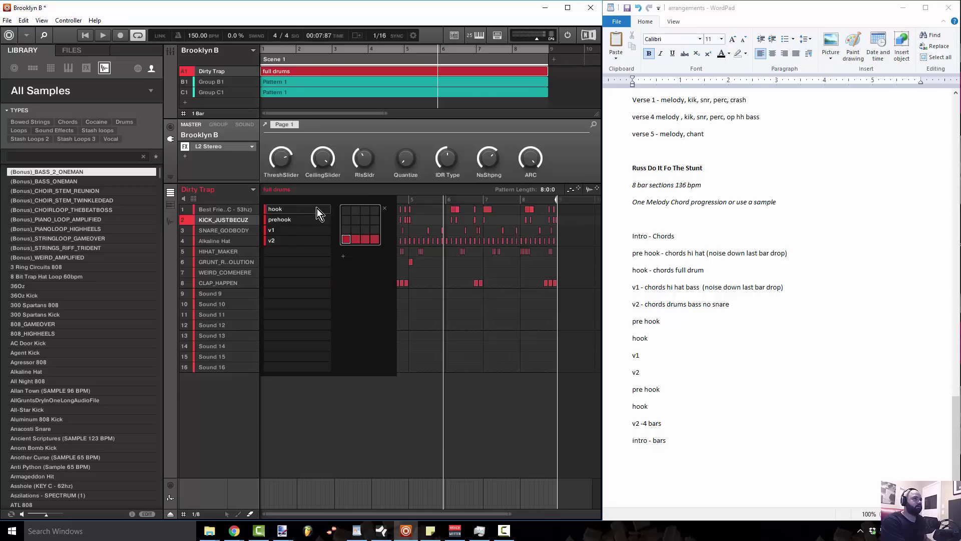
pyautogui.press('Return')
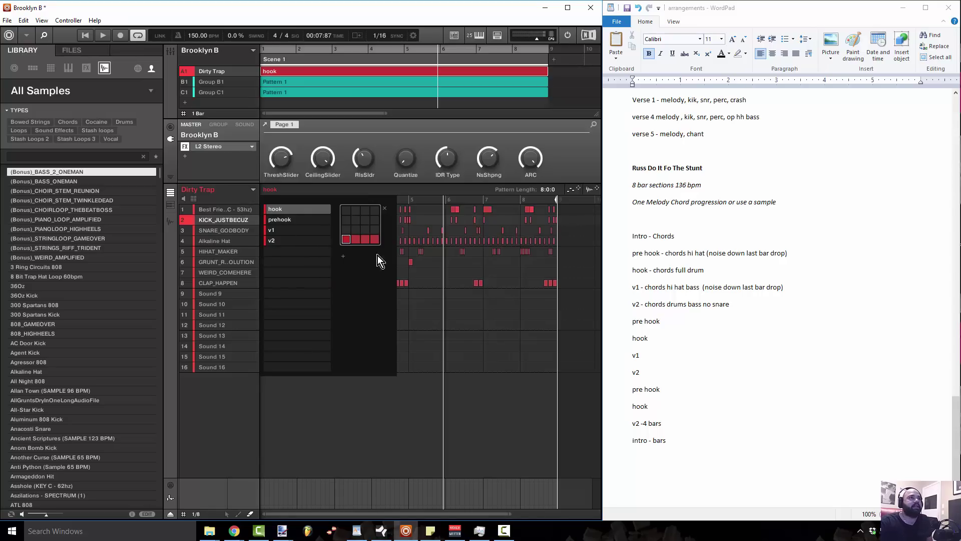
pyautogui.click(216, 414)
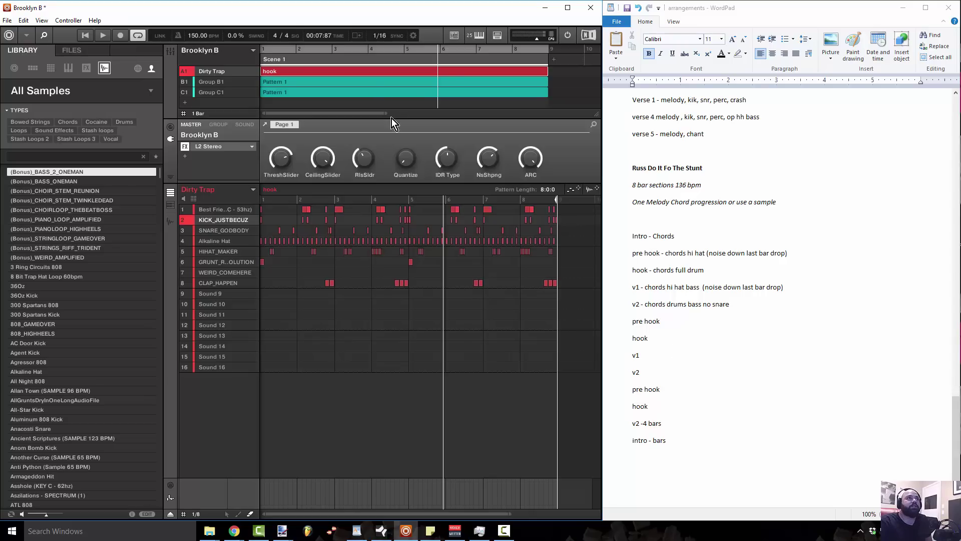
# Remove the Dirty Trap hook pattern from Scene 1 so the intro keeps only the Group B1 and Group C1 patterns.
pyautogui.moveTo(386, 114); pyautogui.dragTo(596, 119)
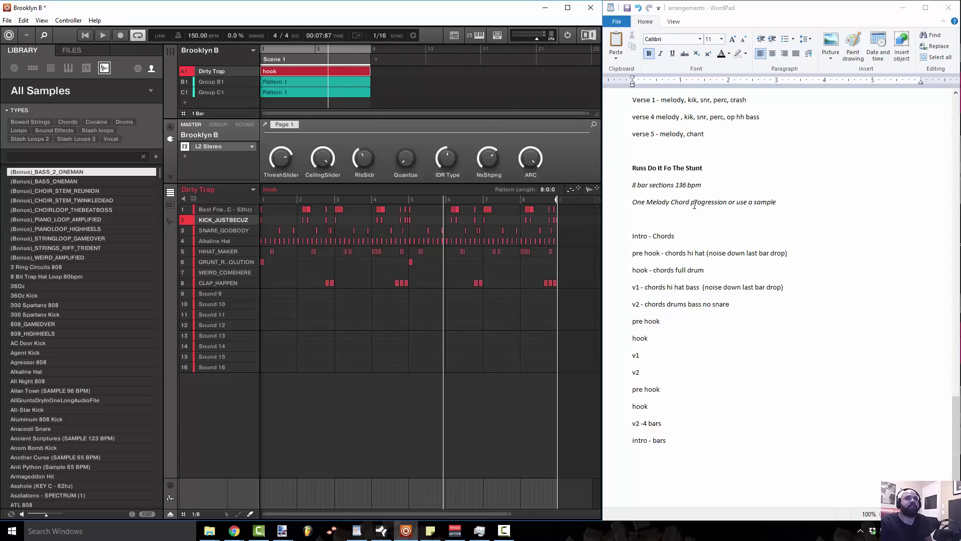
pyautogui.click(650, 203)
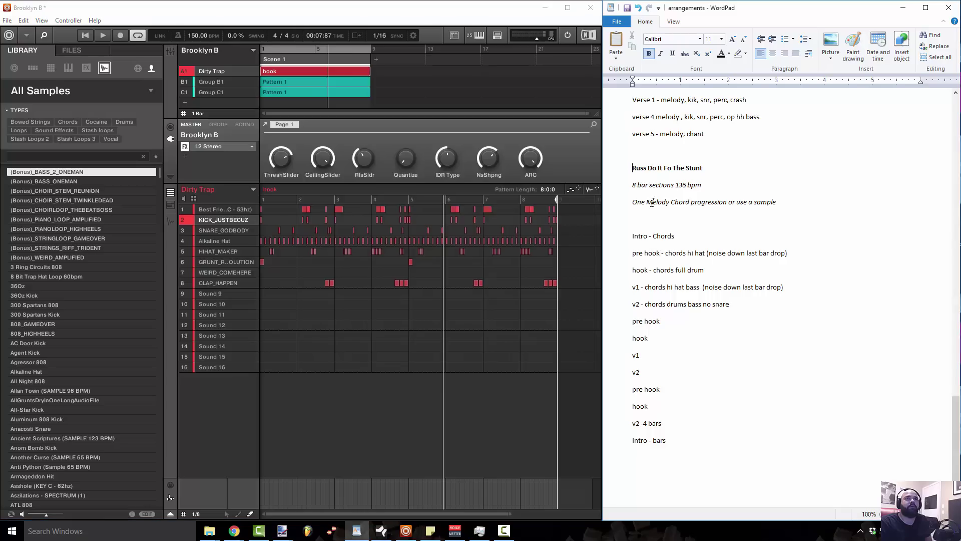
pyautogui.moveTo(634, 202); pyautogui.dragTo(732, 204)
pyautogui.click(776, 203)
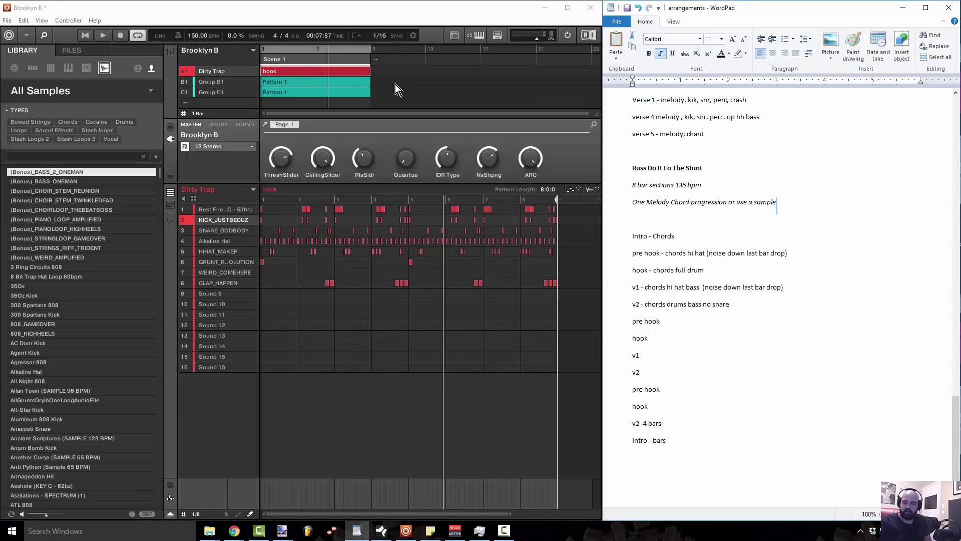
pyautogui.press('Delete')
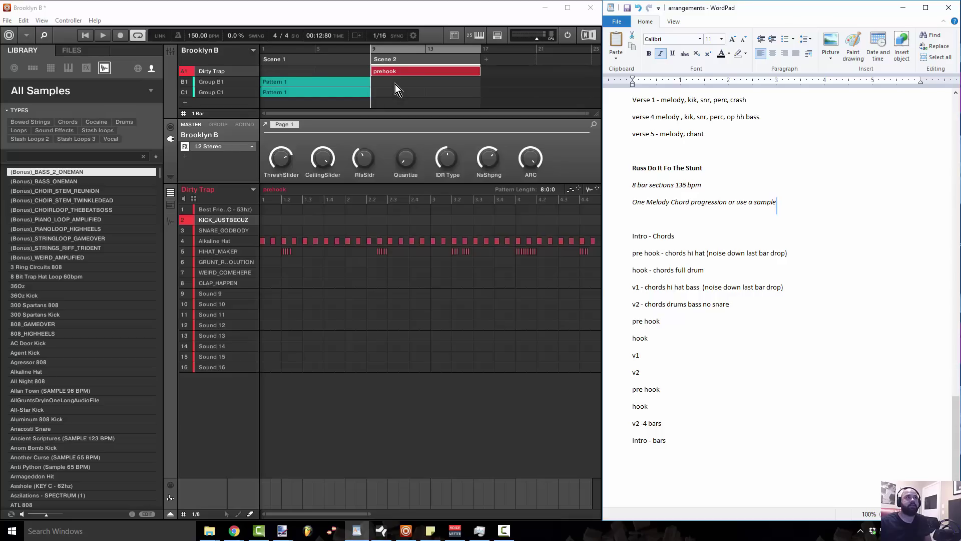
# Fill Scenes 2 to 7 with Dirty Trap prehook, hook, v1, v2, prehook and hook, using Pattern 1 in Groups B1 and C1.
pyautogui.click(395, 83)
pyautogui.click(395, 91)
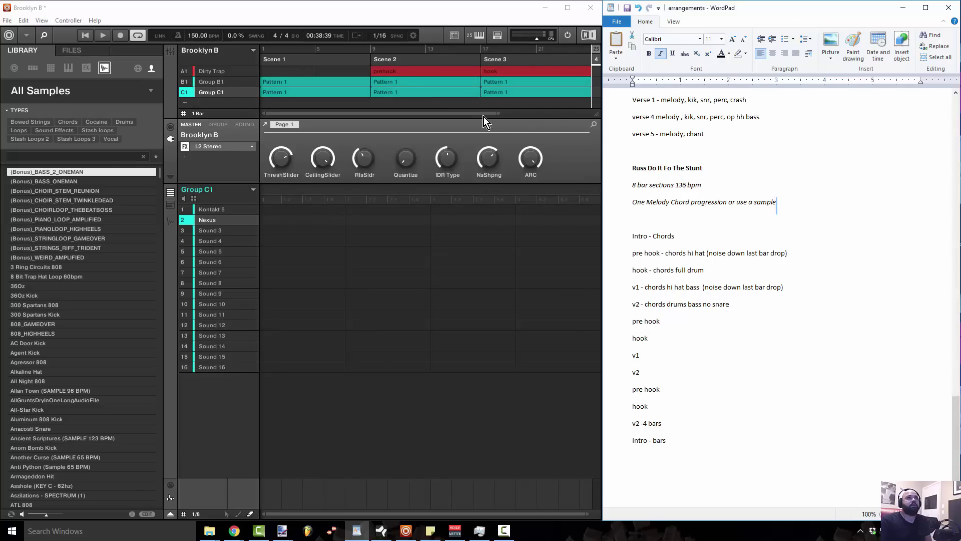
pyautogui.moveTo(471, 113); pyautogui.dragTo(641, 111)
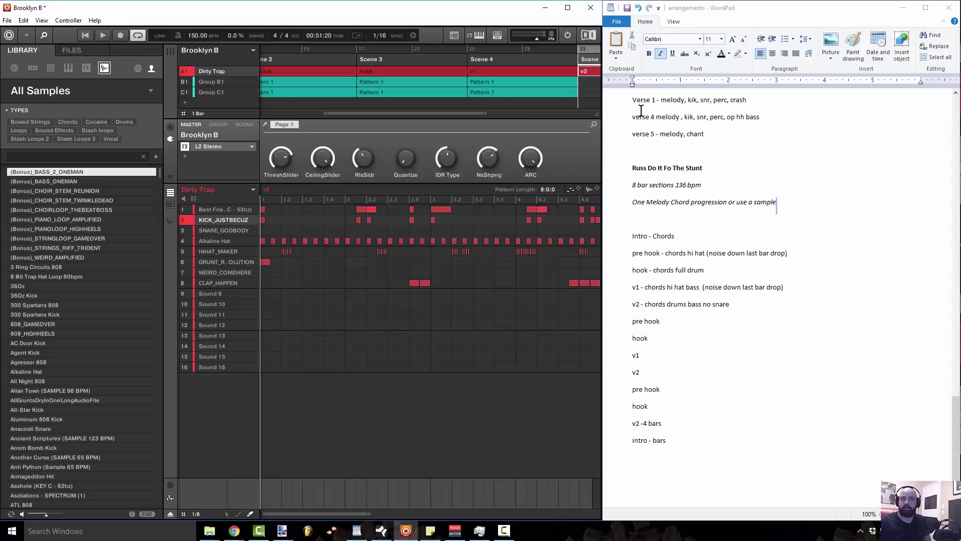
pyautogui.moveTo(416, 112); pyautogui.dragTo(518, 113)
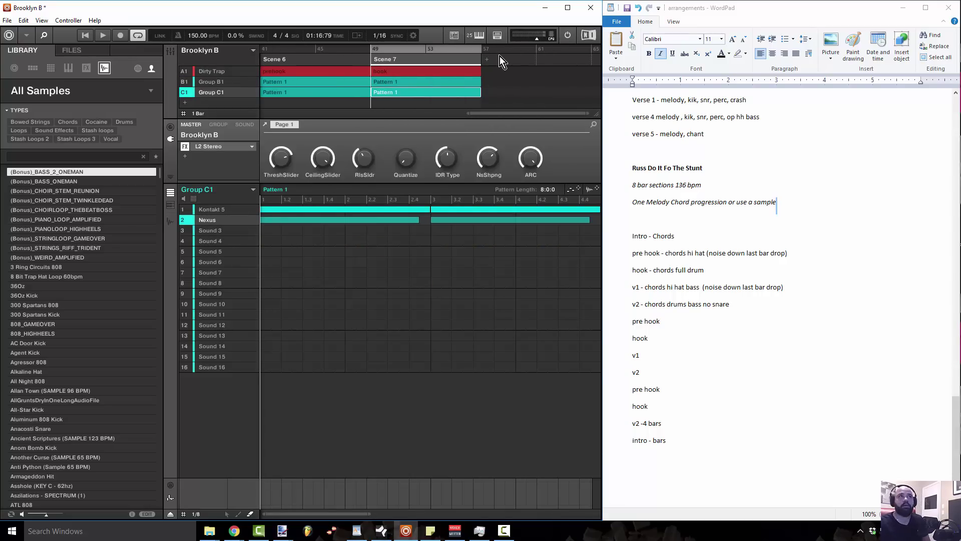
# Add Scenes 8, 9 and 10 with Dirty Trap v1, v2 and prehook, plus Pattern 1 in Groups B1 and C1.
pyautogui.click(500, 56)
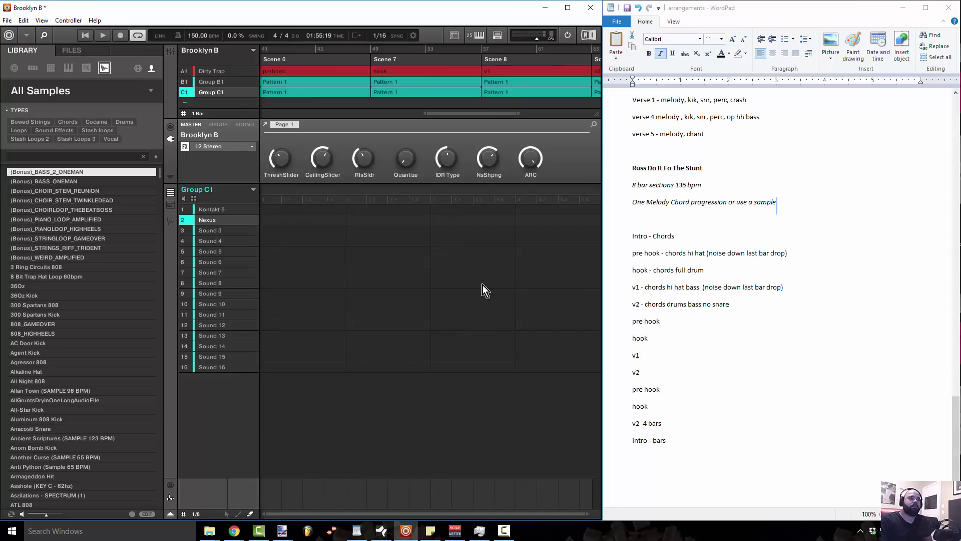
pyautogui.moveTo(482, 113); pyautogui.dragTo(552, 113)
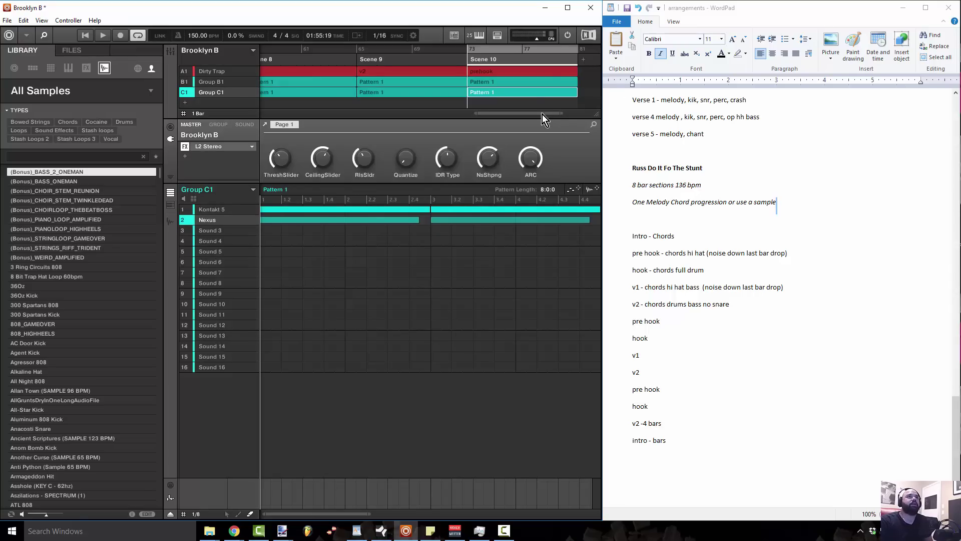
pyautogui.moveTo(542, 114); pyautogui.dragTo(567, 114)
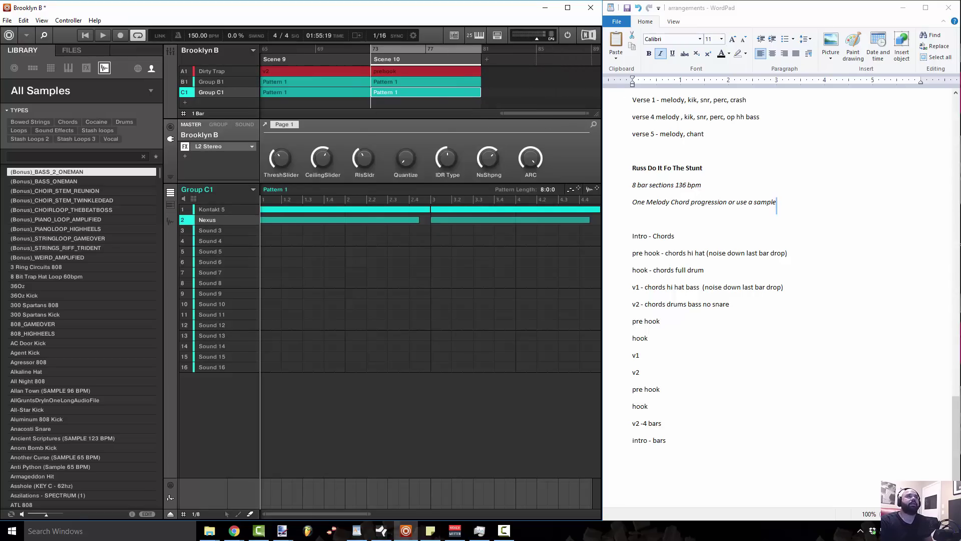
# Add Scene 11 with the hook pattern and Scene 12 with a copy of v2, both with Pattern 1 in Groups B1 and C1.
pyautogui.click(517, 83)
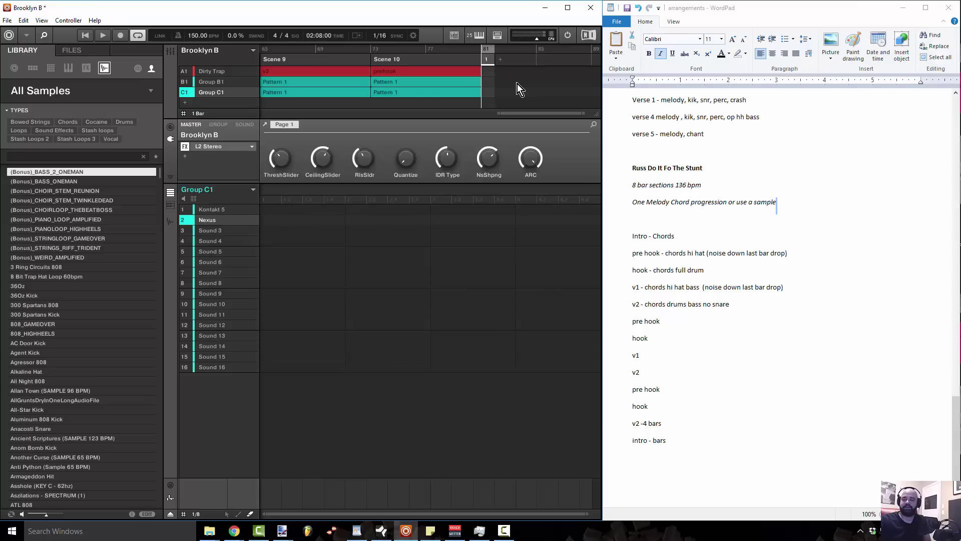
pyautogui.hotkey('ctrl', 'v')
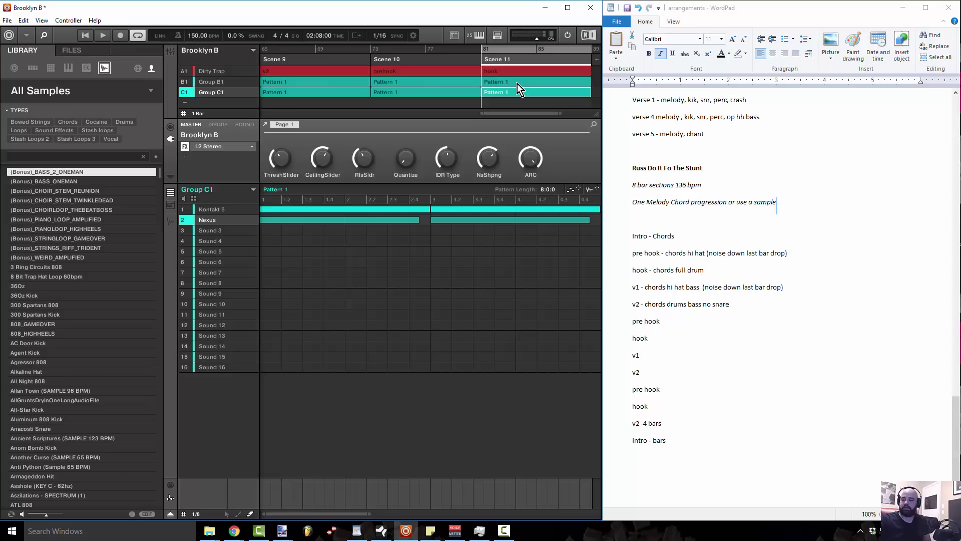
pyautogui.hotkey('ctrl', 'd')
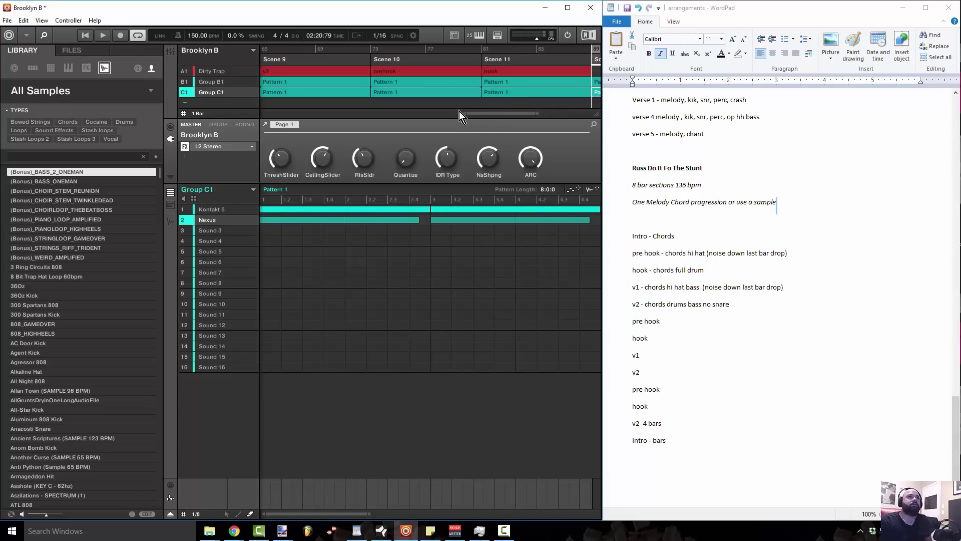
pyautogui.moveTo(537, 116); pyautogui.dragTo(581, 116)
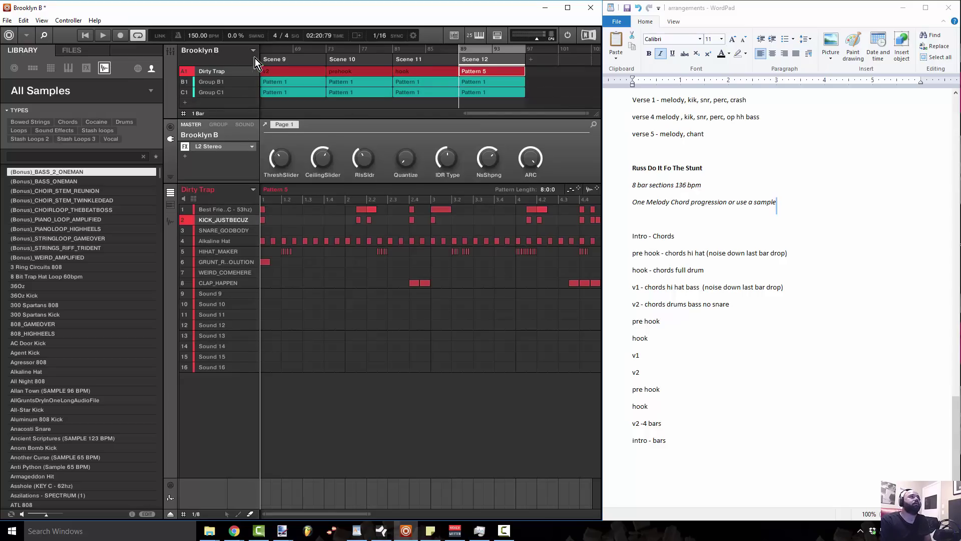
# Rename the Dirty Trap group's Pattern 5 in Scene 12 as "outro".
pyautogui.click(254, 191)
pyautogui.doubleClick(320, 254)
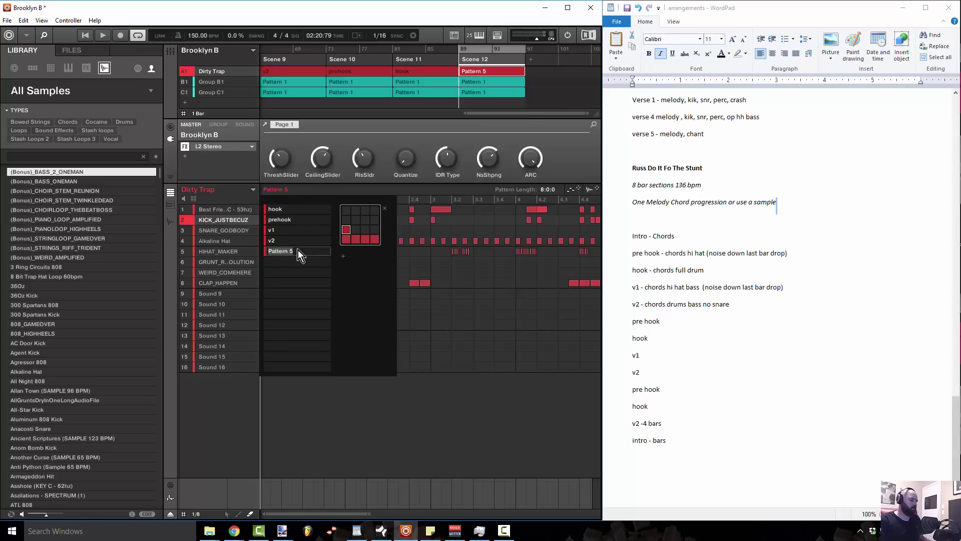
pyautogui.write('ou')
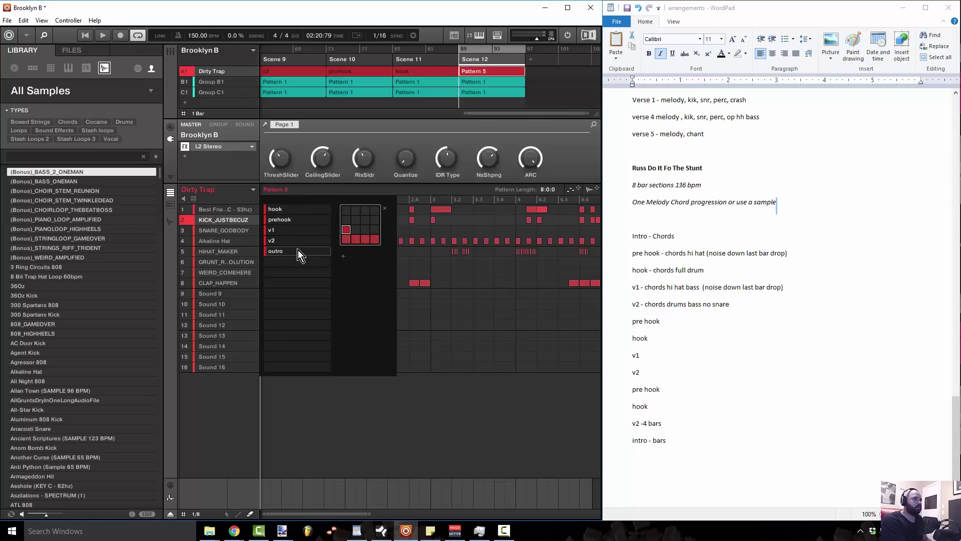
pyautogui.write('tro')
pyautogui.press('Return')
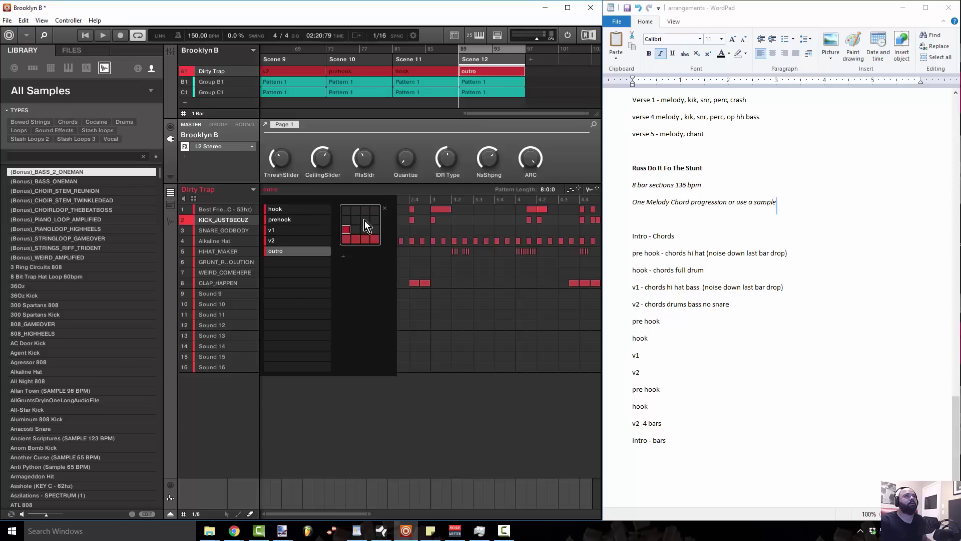
pyautogui.click(493, 115)
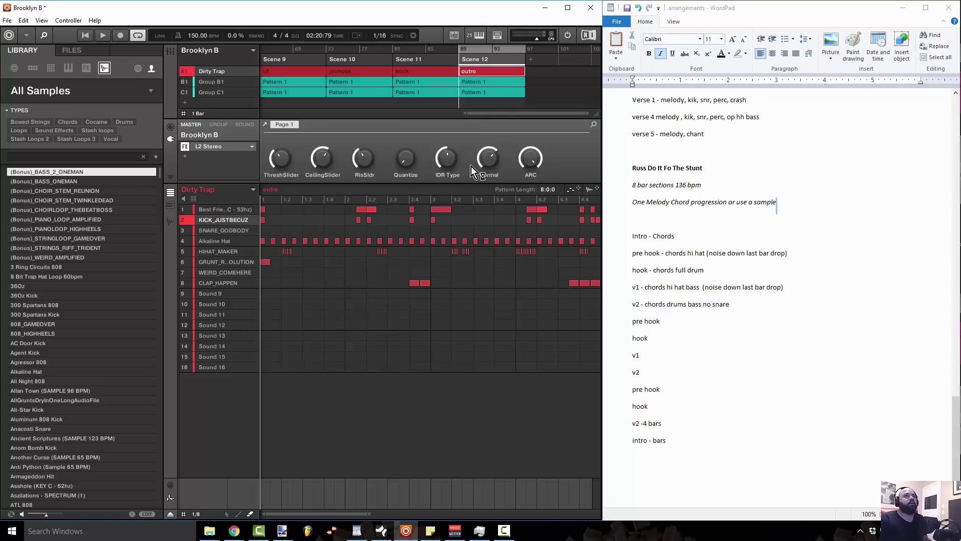
# Delete all outro pattern notes in bars 5 to 8, keeping the first four bars, and briefly play Scene 12.
pyautogui.moveTo(368, 515); pyautogui.dragTo(505, 516)
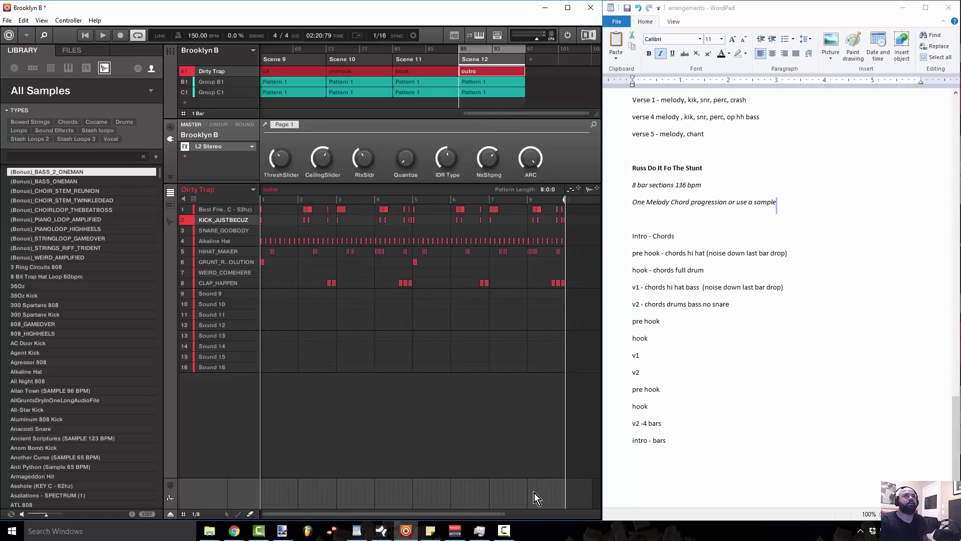
pyautogui.rightClick(563, 298)
pyautogui.click(564, 301)
pyautogui.moveTo(563, 299); pyautogui.dragTo(414, 209)
pyautogui.keyDown('shift'); pyautogui.click(416, 262); pyautogui.keyUp('shift')
pyautogui.press('Delete')
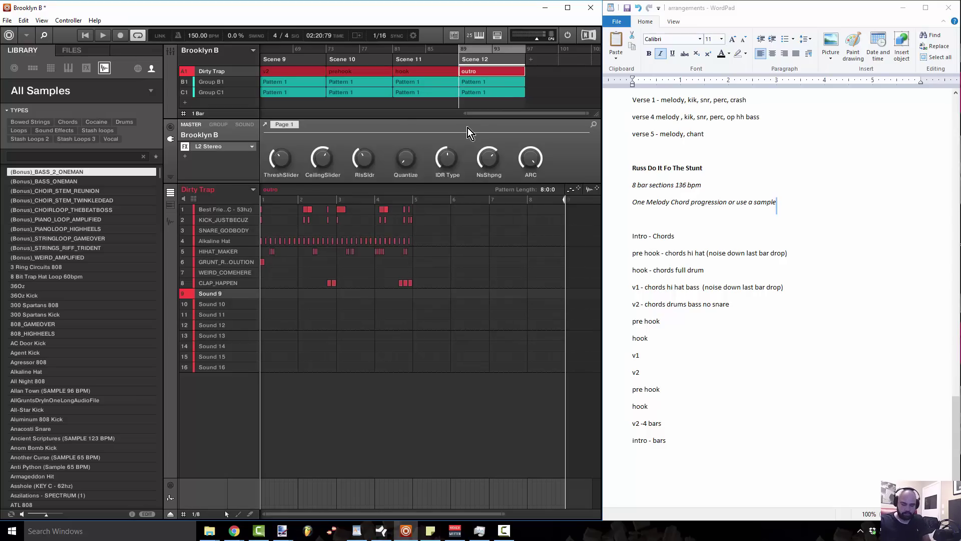
pyautogui.press('space')
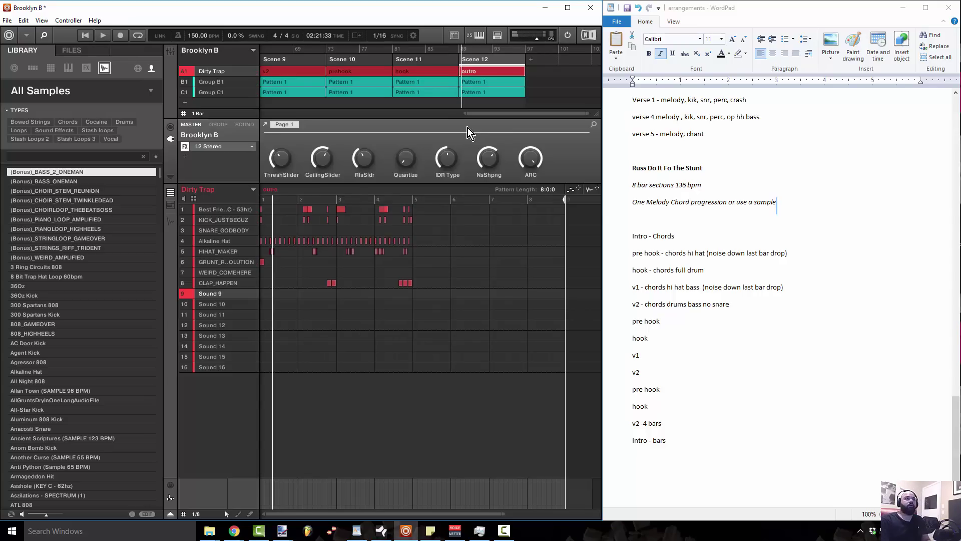
# Show all twelve scenes in the arrangement overview and play the song back to review the full structure.
pyautogui.moveTo(471, 113); pyautogui.dragTo(388, 107)
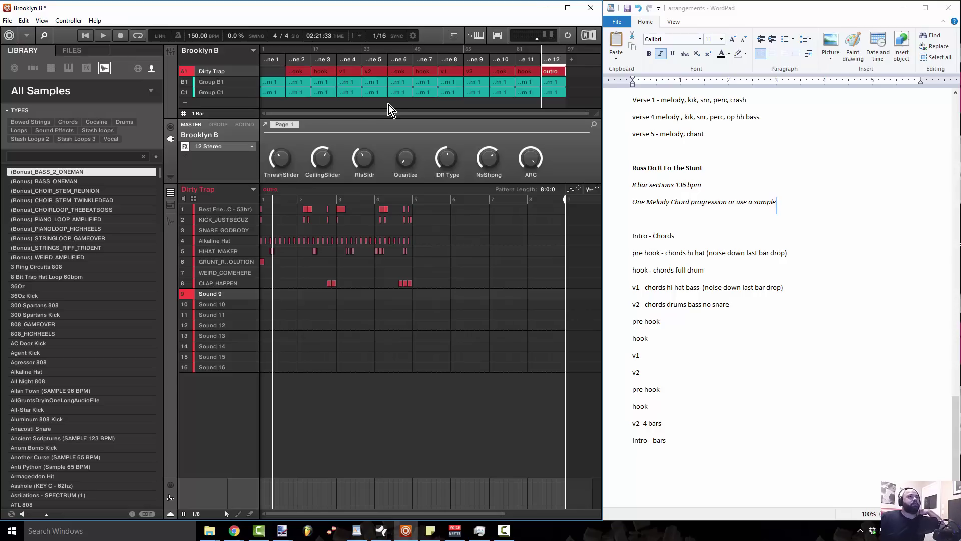
pyautogui.press('space')
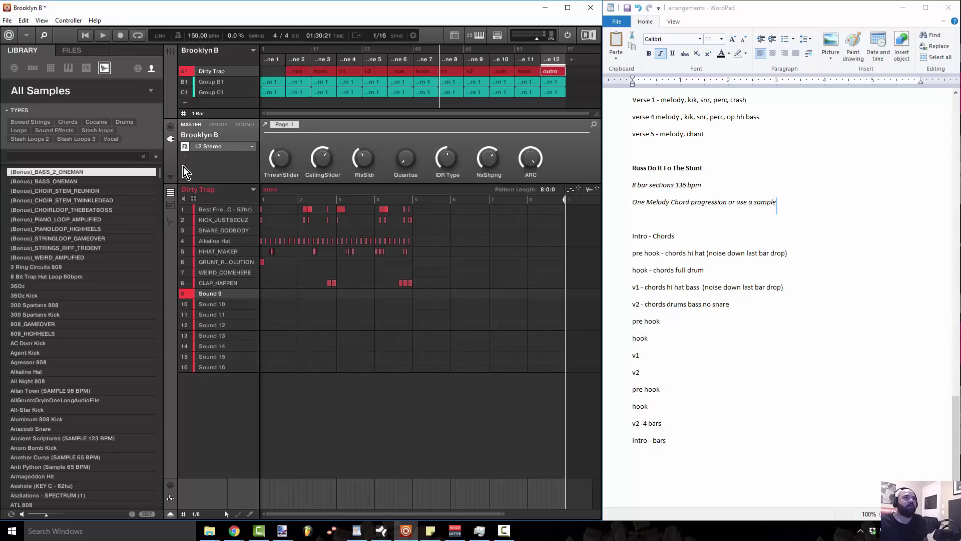
pyautogui.press('space')
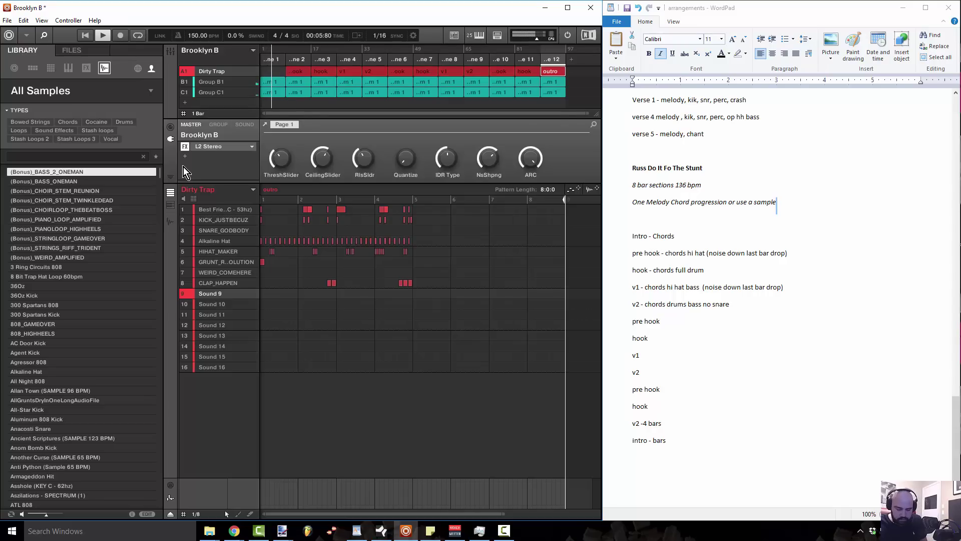
pyautogui.press('space')
pyautogui.press('space')
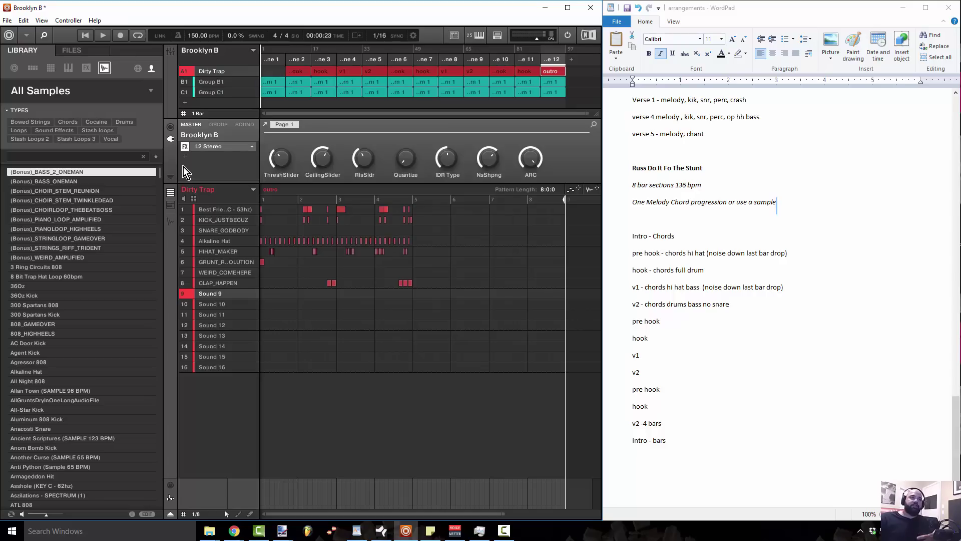
# Look through the other song structures in the arrangements document and return to the "Russ Do It Fo The Stunt" section.
pyautogui.scroll(15, 720, 300)
pyautogui.scroll(10, 721, 301)
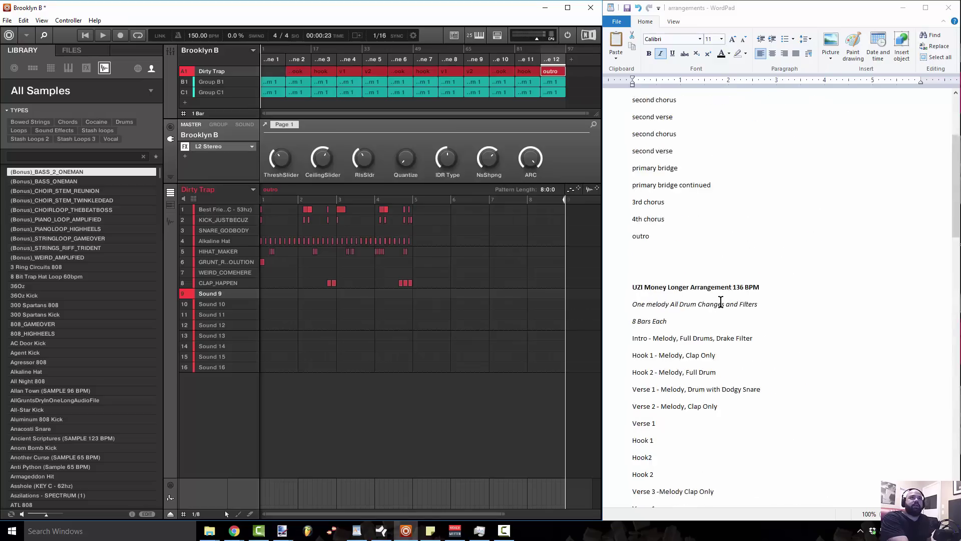
pyautogui.scroll(-20, 728, 299)
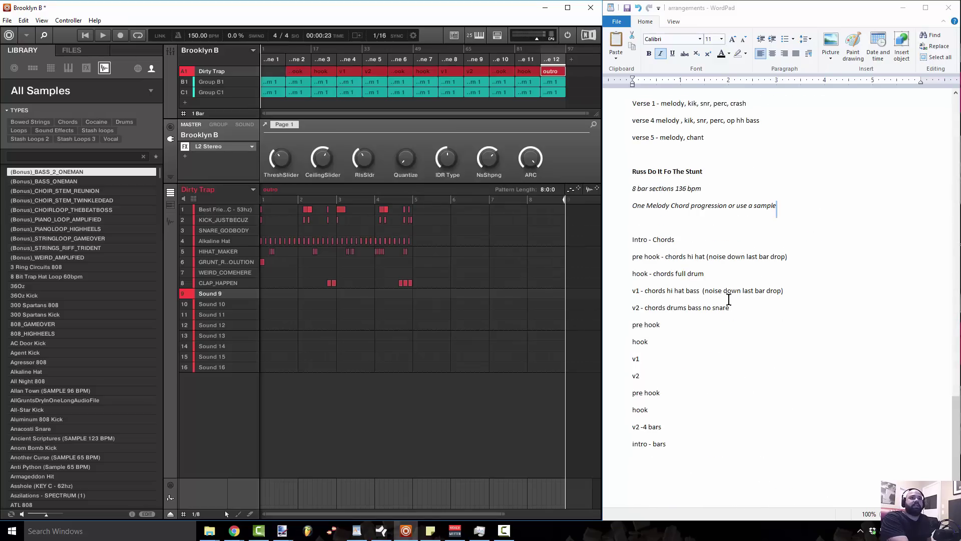